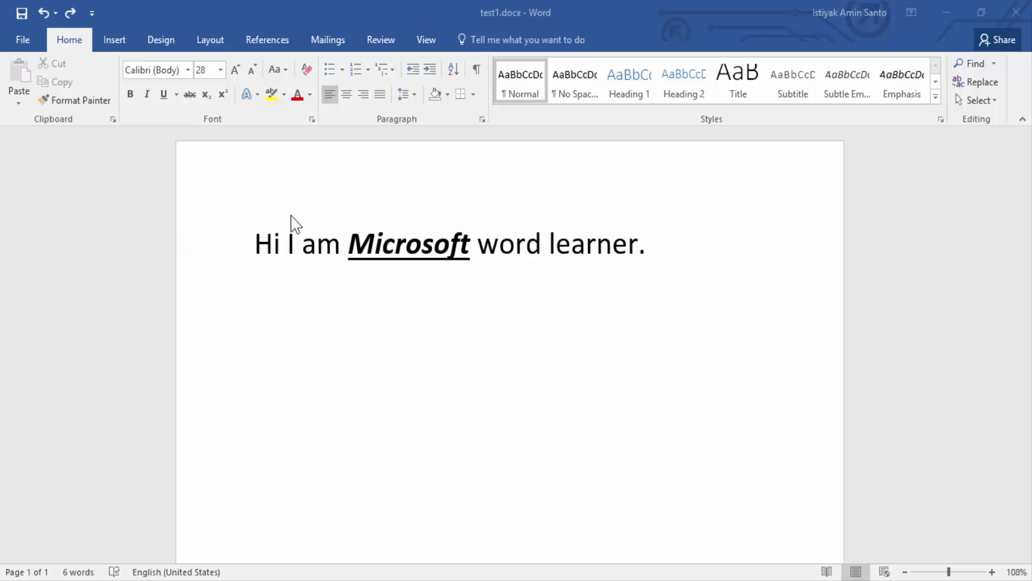
# - Select and delete the whole sentence, then type 'India' at size 28 on the empty line
pyautogui.tripleClick(423, 247)
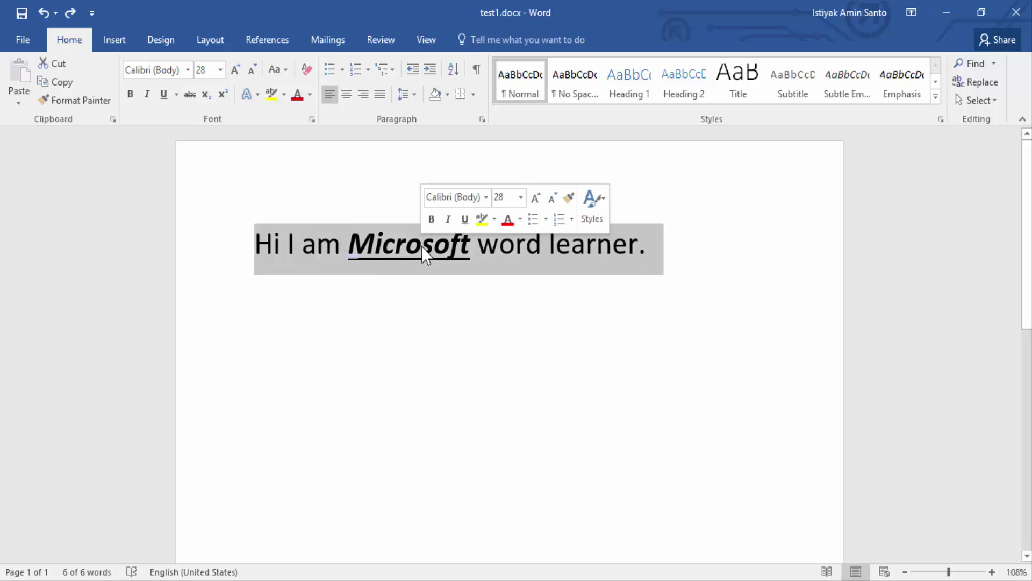
pyautogui.click(422, 247)
pyautogui.doubleClick(424, 248)
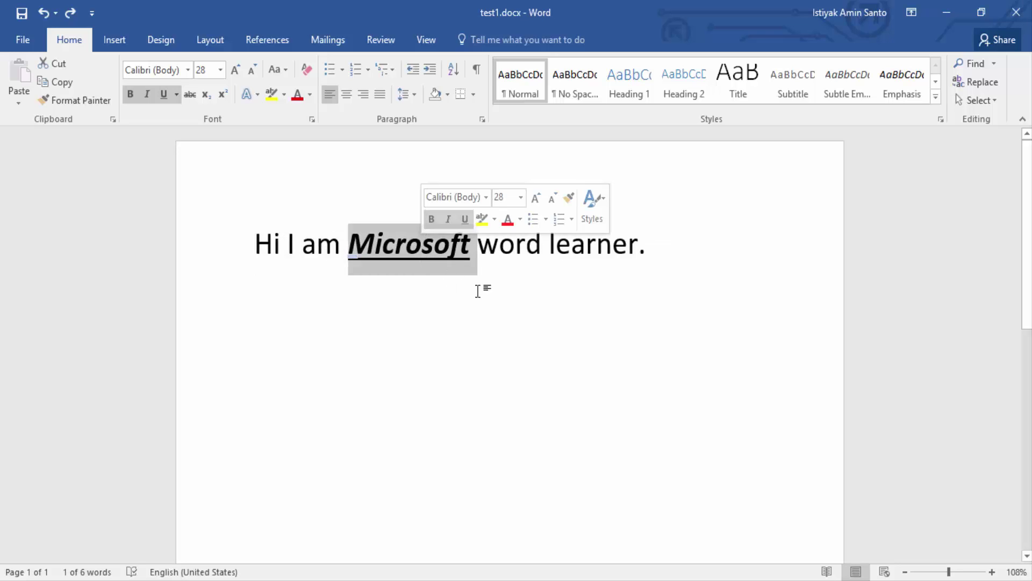
pyautogui.click(613, 248)
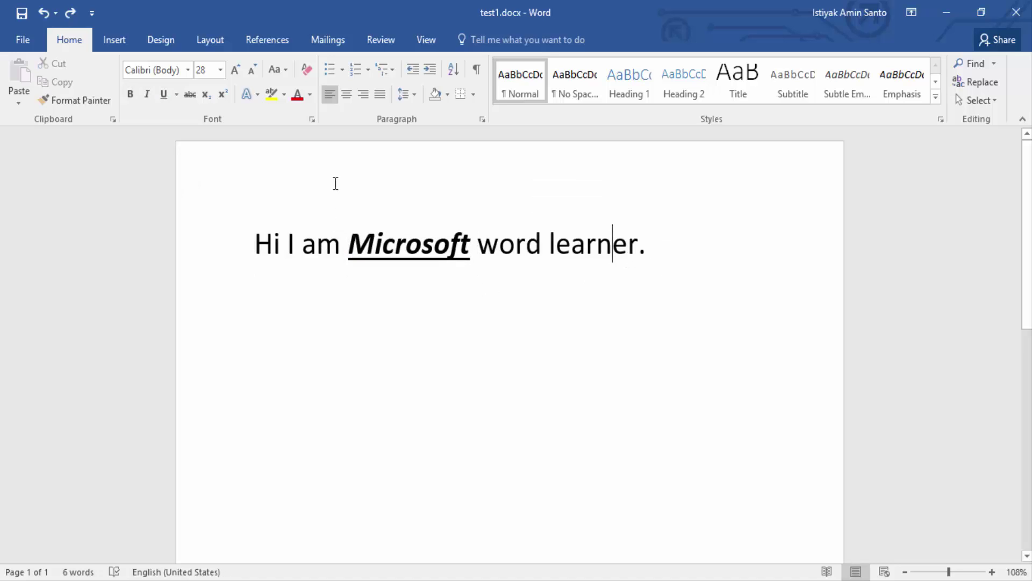
pyautogui.moveTo(652, 251); pyautogui.dragTo(268, 244)
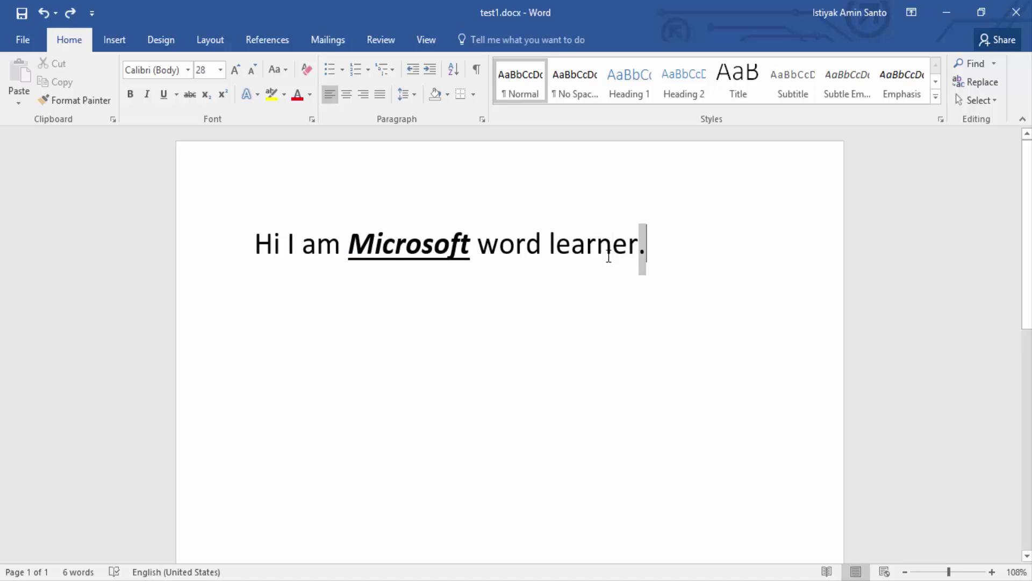
pyautogui.press('Delete')
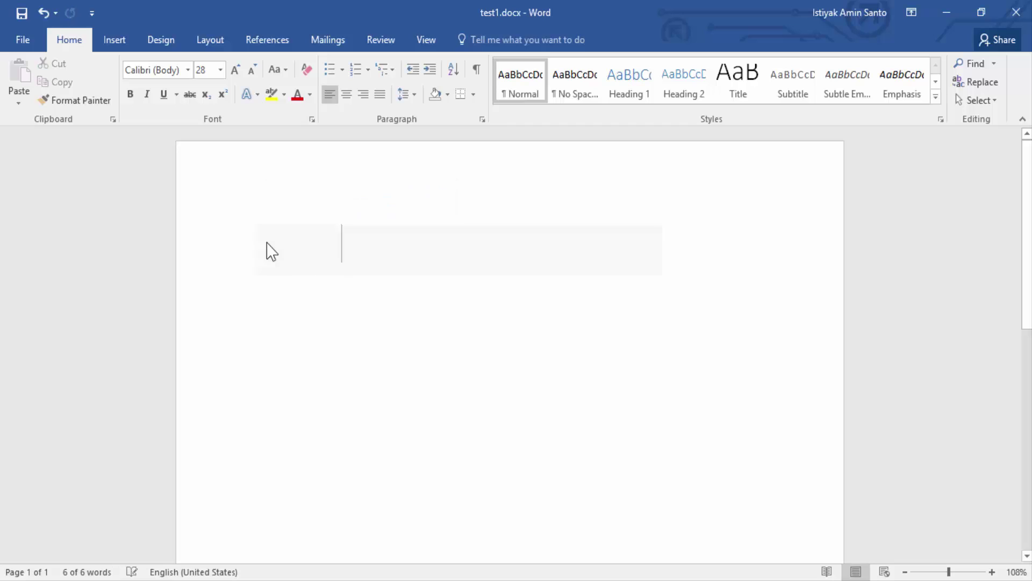
pyautogui.write('B')
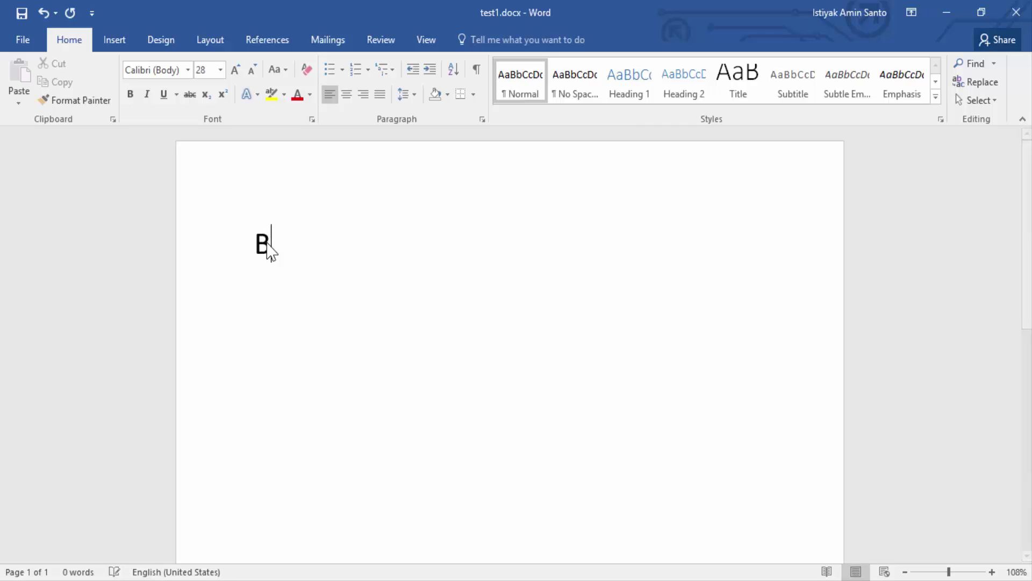
pyautogui.press('BackSpace')
pyautogui.write('Indi')
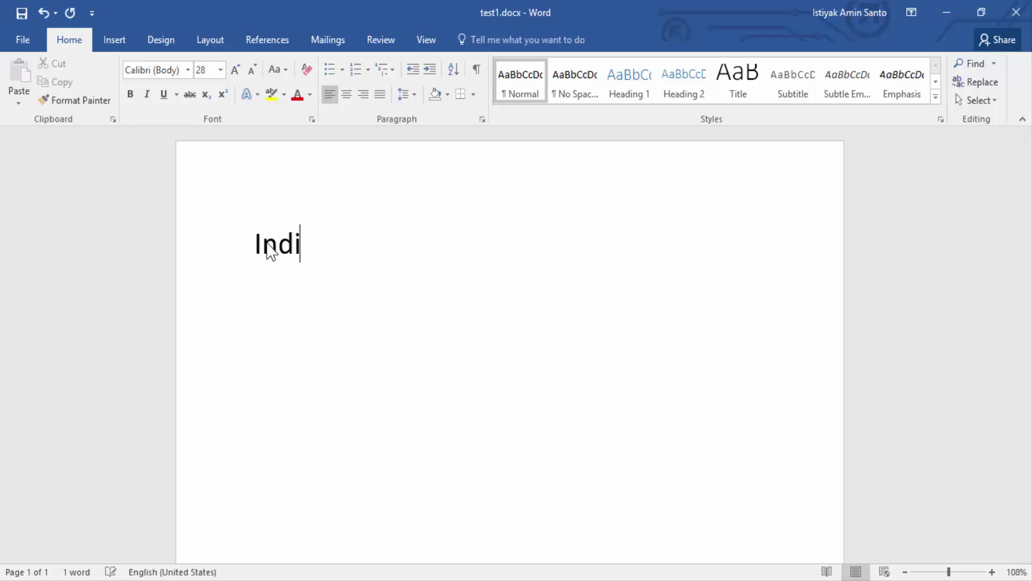
pyautogui.write('a')
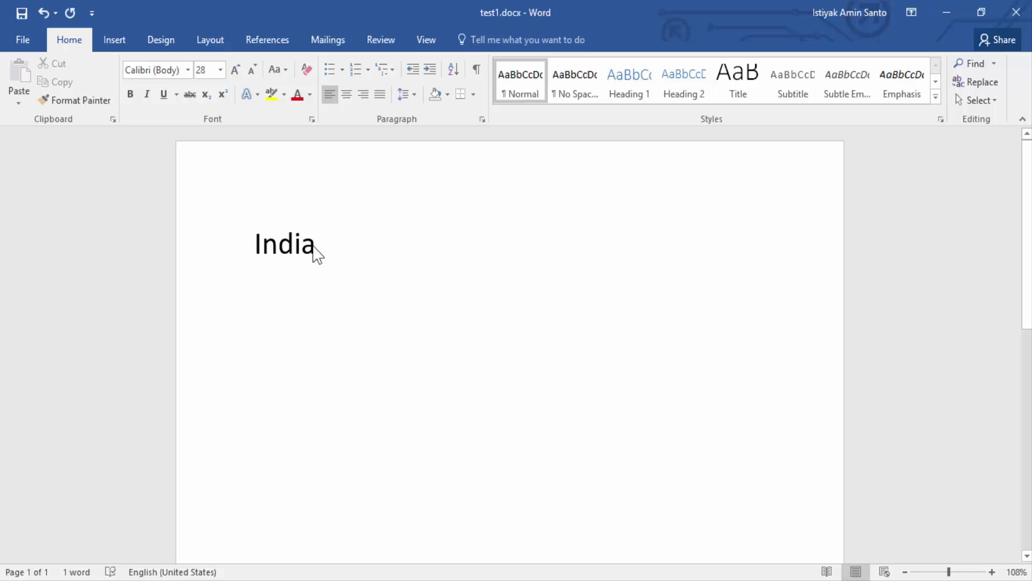
# - Apply strikethrough to 'India', then erase the word with Backspace
pyautogui.moveTo(317, 256); pyautogui.dragTo(250, 254)
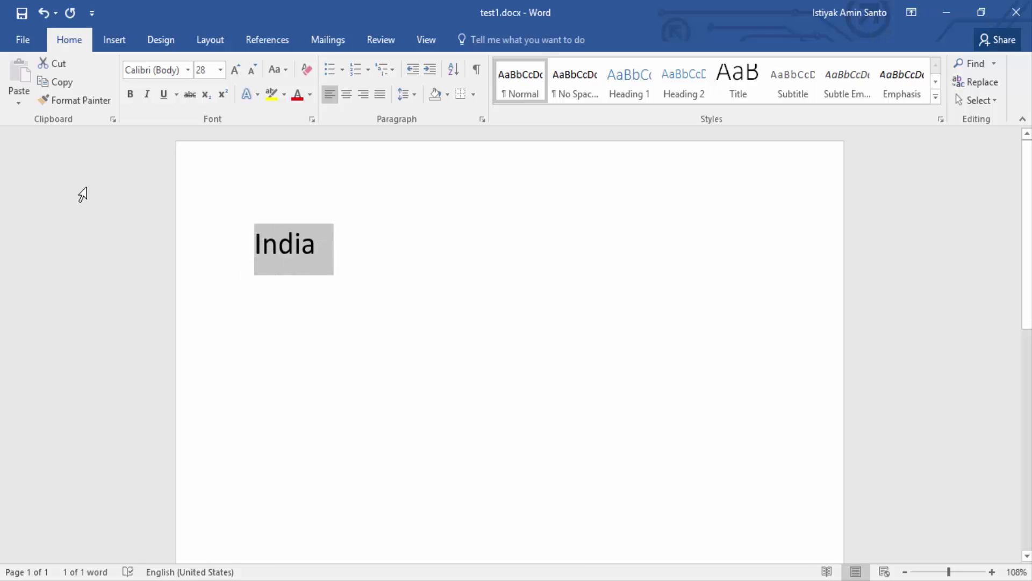
pyautogui.click(192, 99)
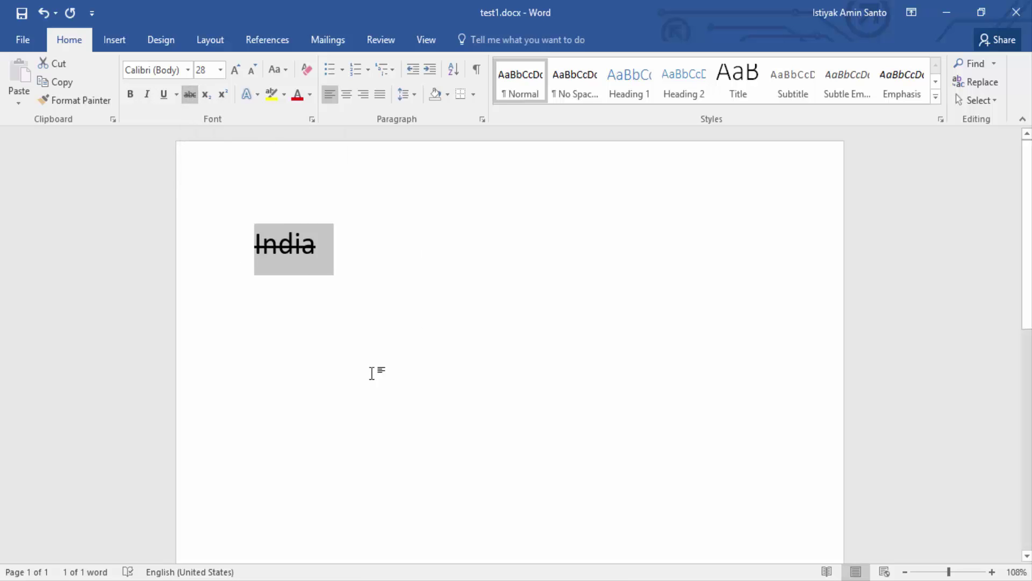
pyautogui.click(373, 280)
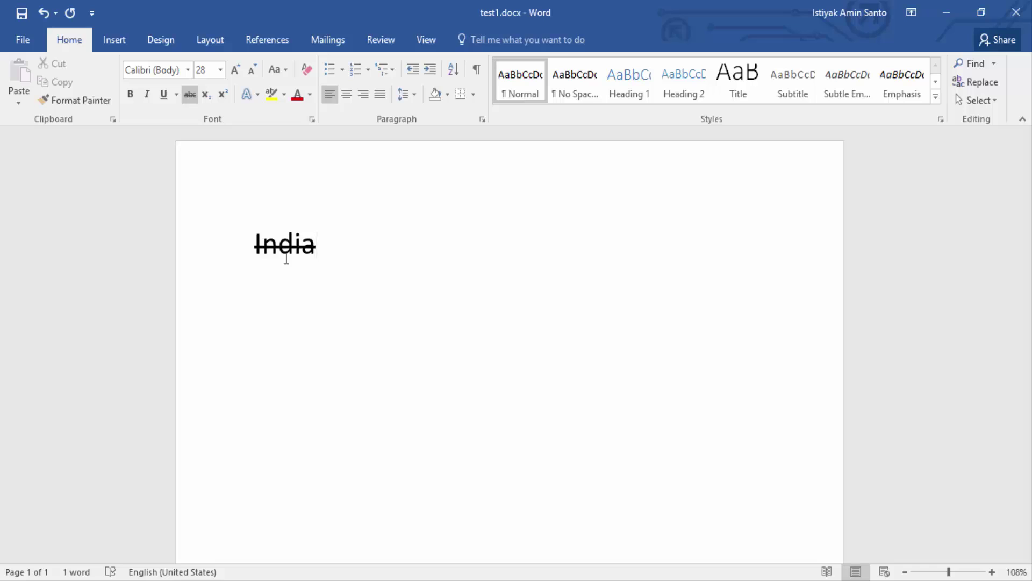
pyautogui.press('BackSpace')
pyautogui.press('BackSpace')
pyautogui.press('BackSpace')
pyautogui.press('BackSpace')
pyautogui.press('BackSpace')
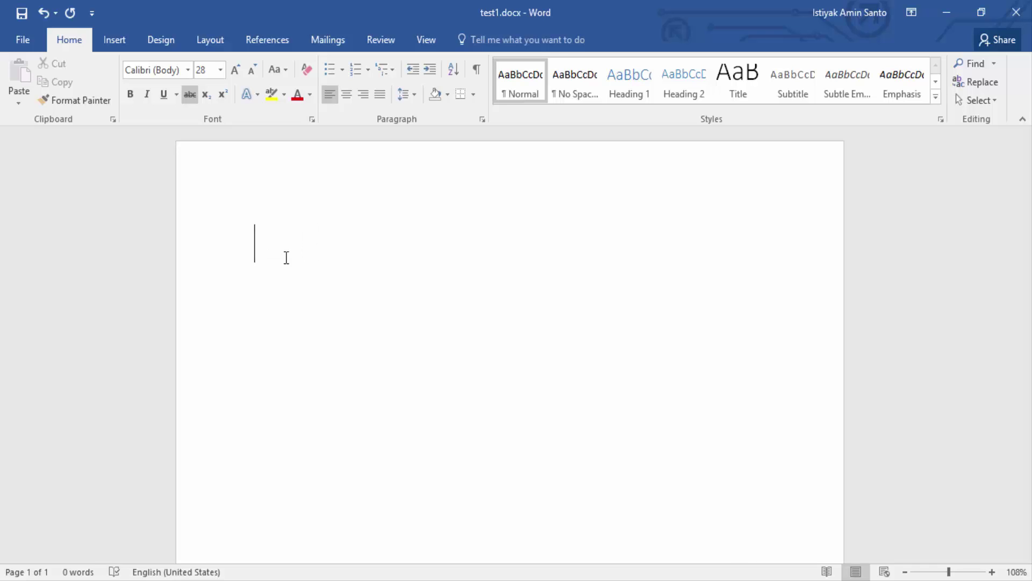
# - Turn strikethrough off and type 'log' as plain text
pyautogui.write('log')
pyautogui.press('BackSpace')
pyautogui.press('BackSpace')
pyautogui.press('BackSpace')
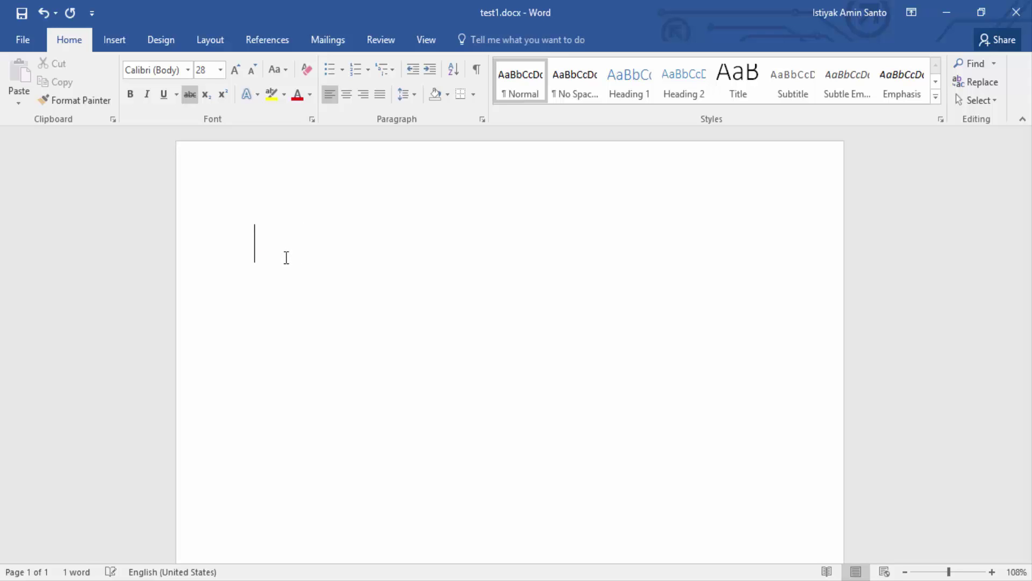
pyautogui.click(189, 95)
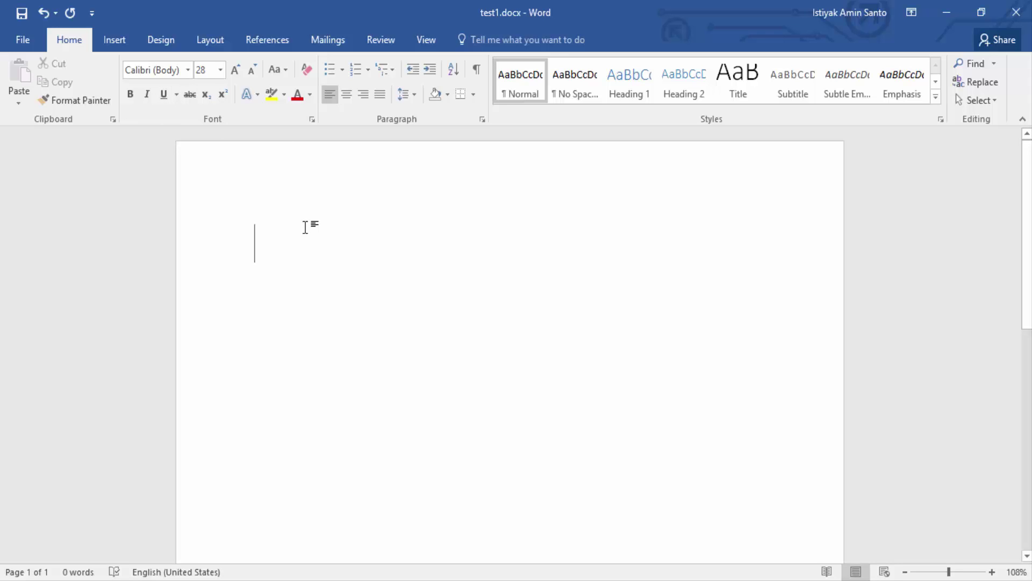
pyautogui.write('log')
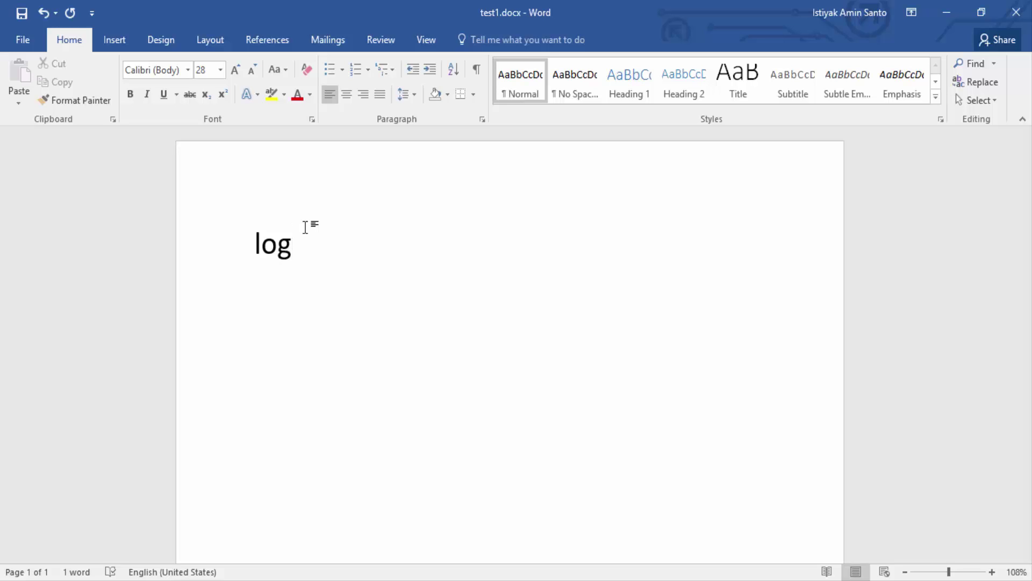
# - Add a subscript 10 and a normal 50 after log, then erase the whole expression
pyautogui.write('Log10')
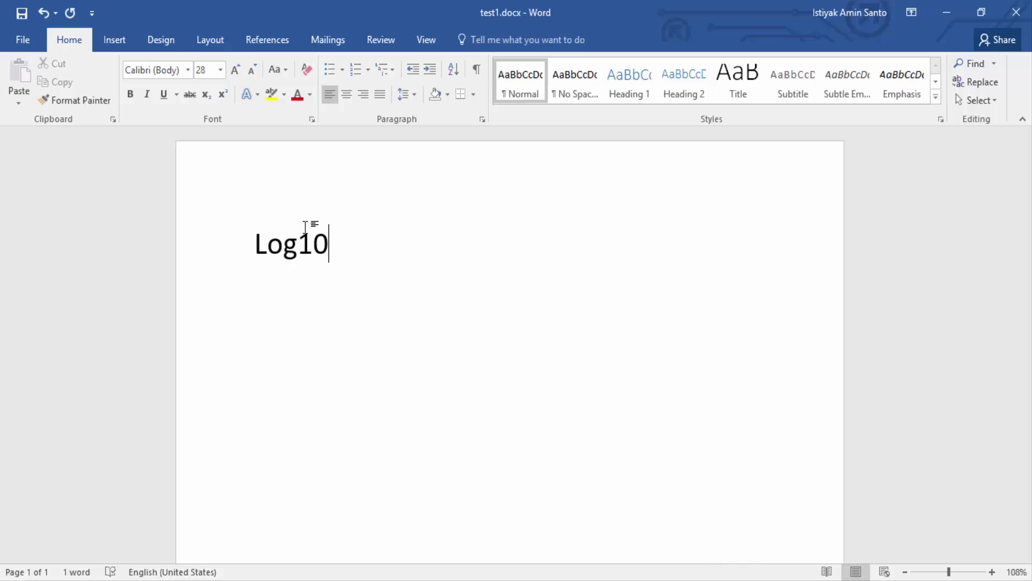
pyautogui.press('BackSpace')
pyautogui.press('BackSpace')
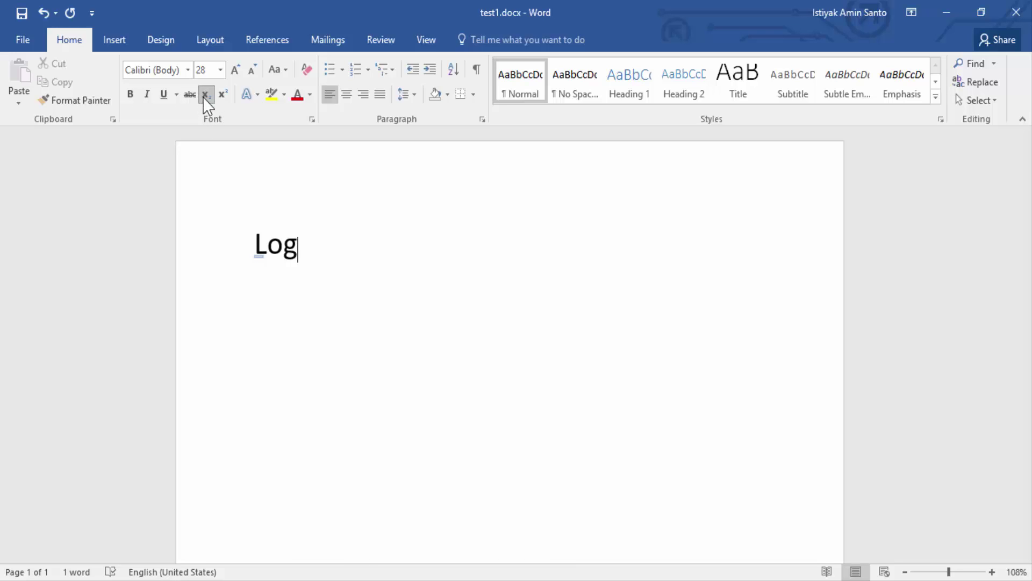
pyautogui.click(204, 96)
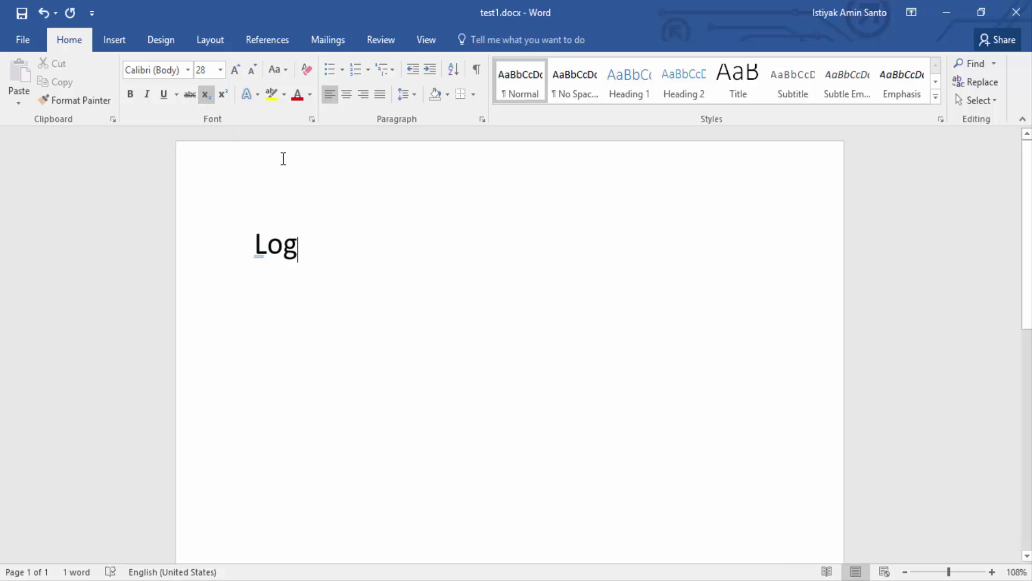
pyautogui.write('10')
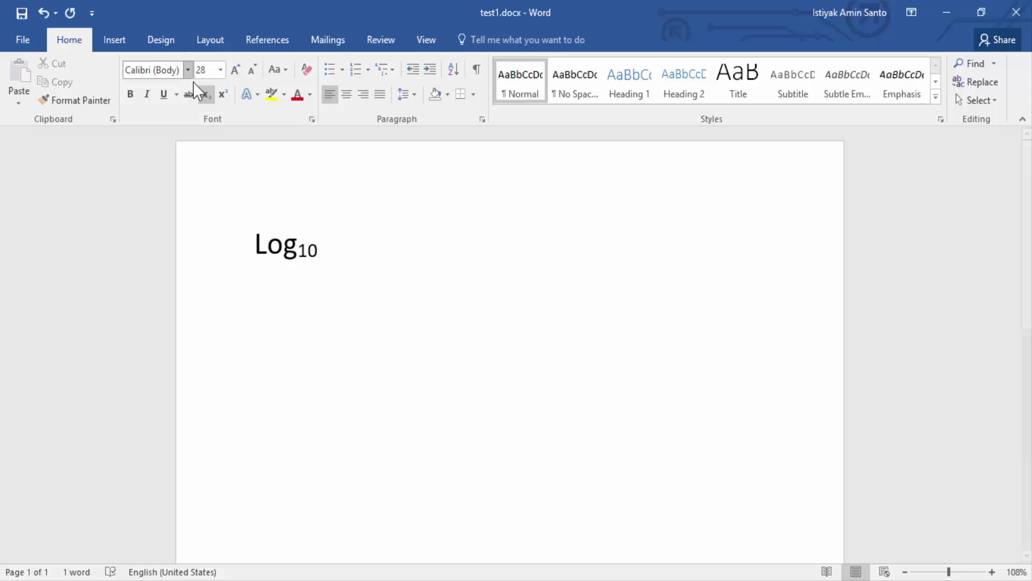
pyautogui.click(206, 94)
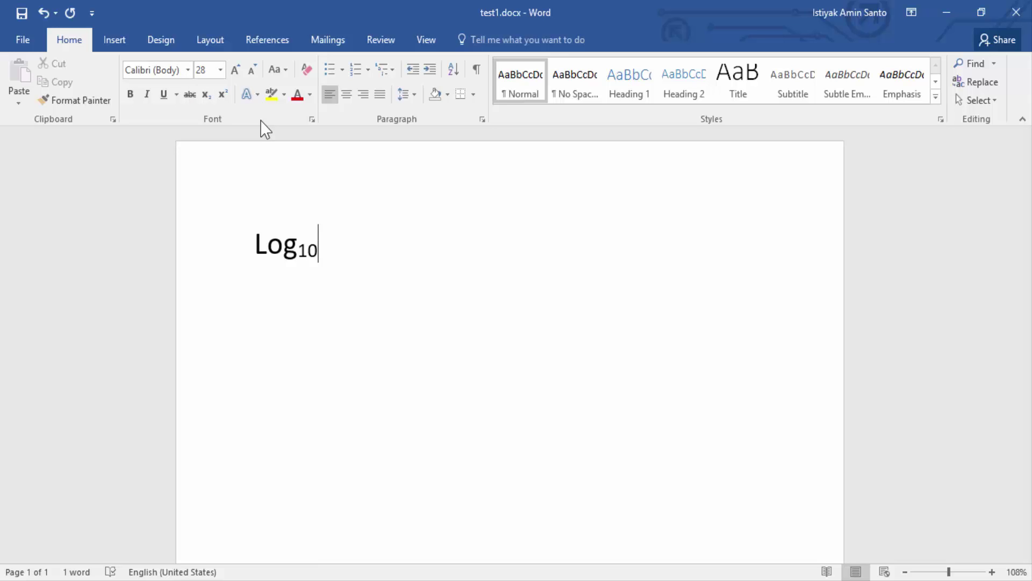
pyautogui.write('50')
pyautogui.press('BackSpace')
pyautogui.press('BackSpace')
pyautogui.press('BackSpace')
pyautogui.press('BackSpace')
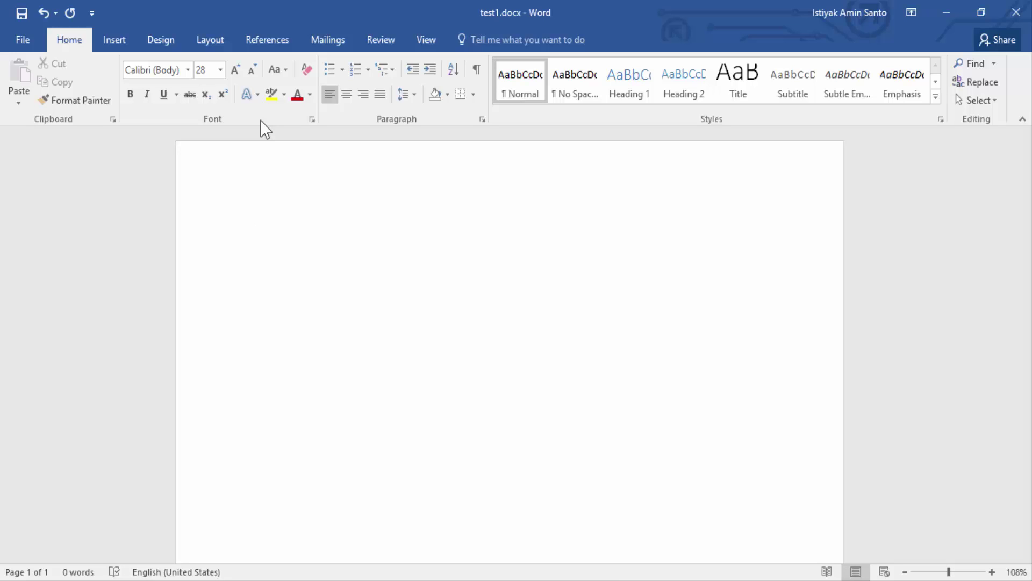
# - Type 3*10 with a superscript 8 exponent, then select all (Ctrl+A) and delete it
pyautogui.write('3')
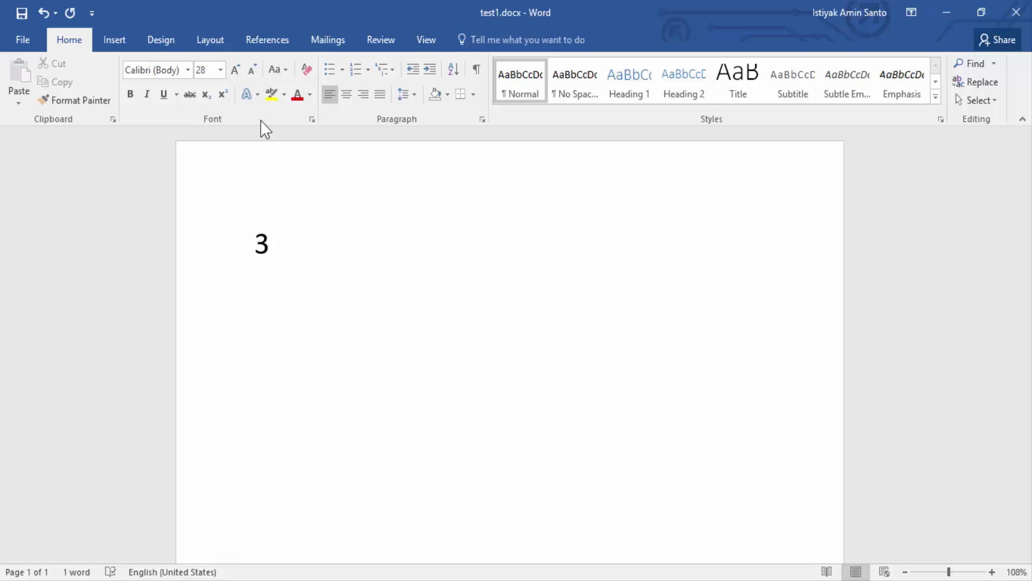
pyautogui.write('*')
pyautogui.write('10')
pyautogui.write('^8')
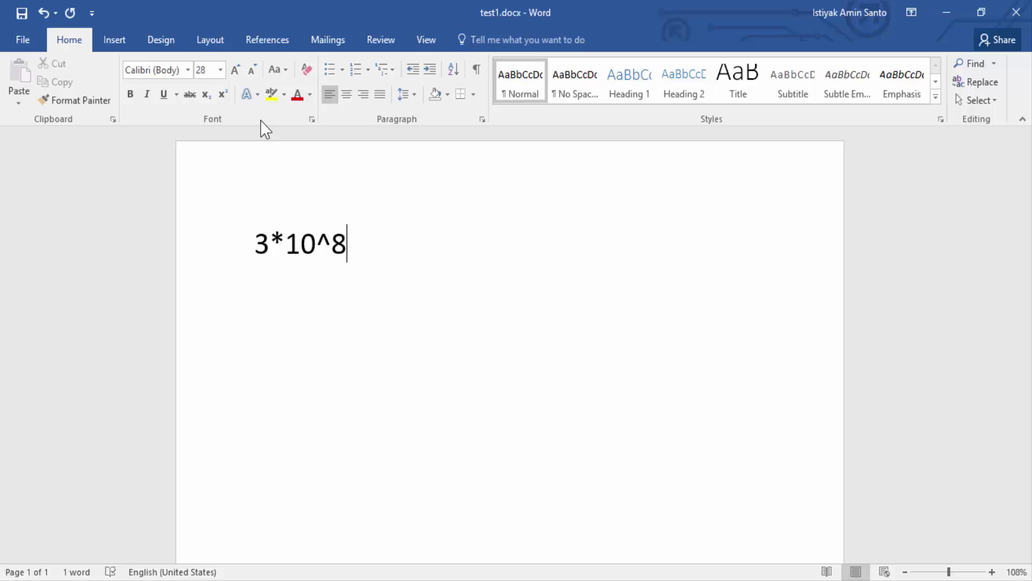
pyautogui.press('BackSpace')
pyautogui.press('BackSpace')
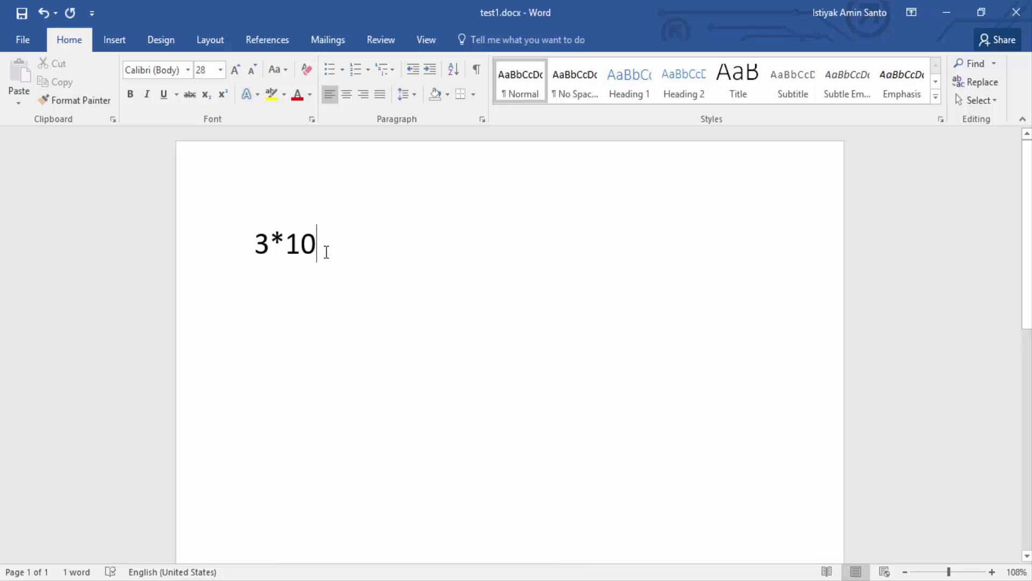
pyautogui.write('8')
pyautogui.press('BackSpace')
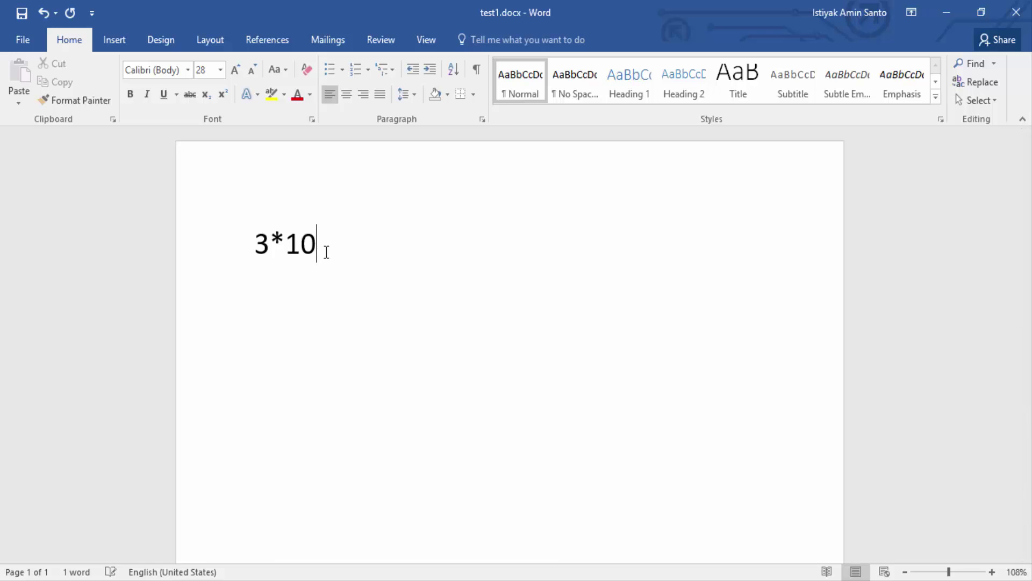
pyautogui.click(225, 95)
pyautogui.write('8')
pyautogui.hotkey('ctrl', 'a')
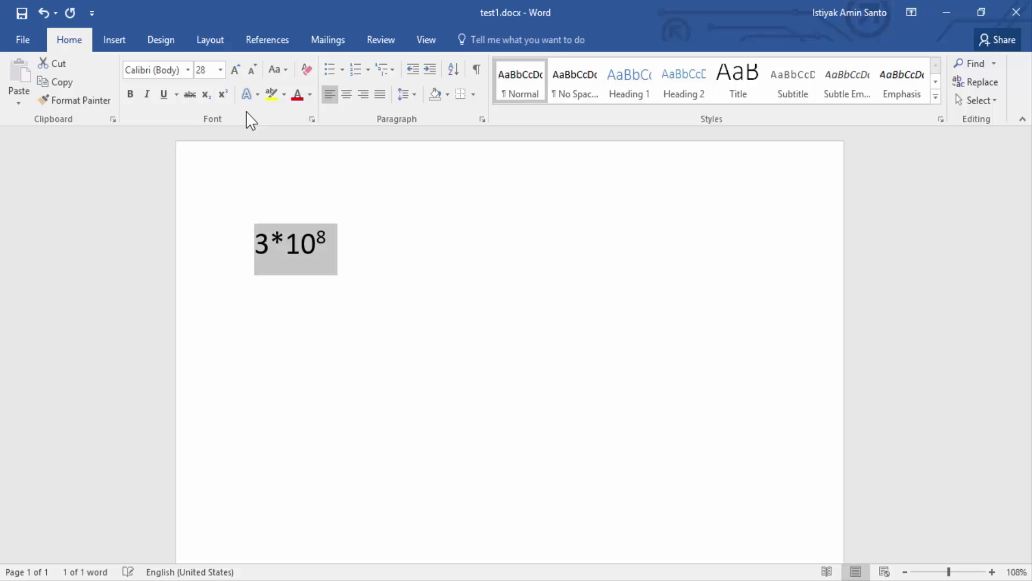
pyautogui.press('Delete')
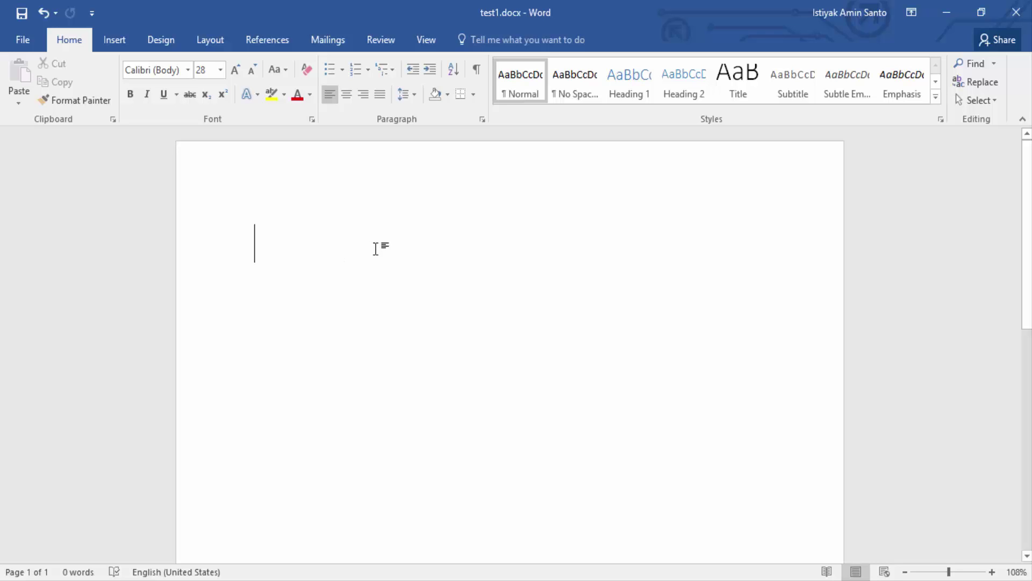
# - Type 'Hi I am Learner.' at size 28 and select the word Learner
pyautogui.write('Hi I a')
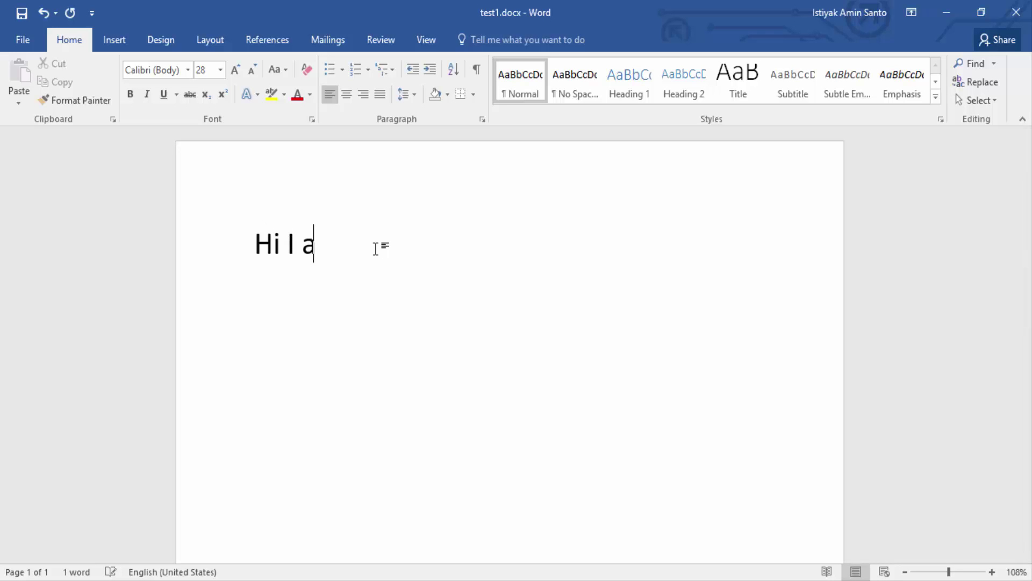
pyautogui.write('m l')
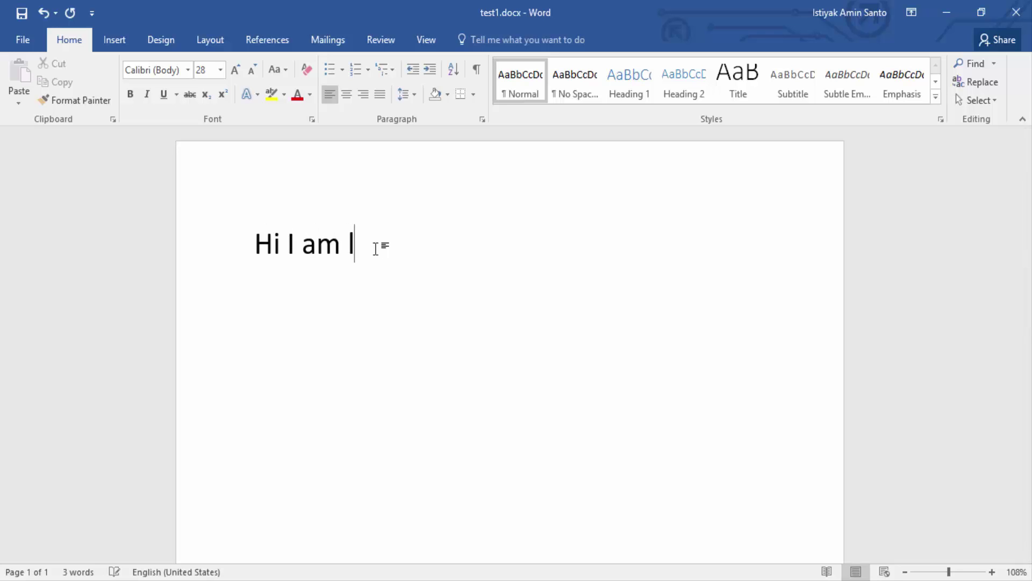
pyautogui.press('BackSpace')
pyautogui.write('Lea')
pyautogui.write('rner')
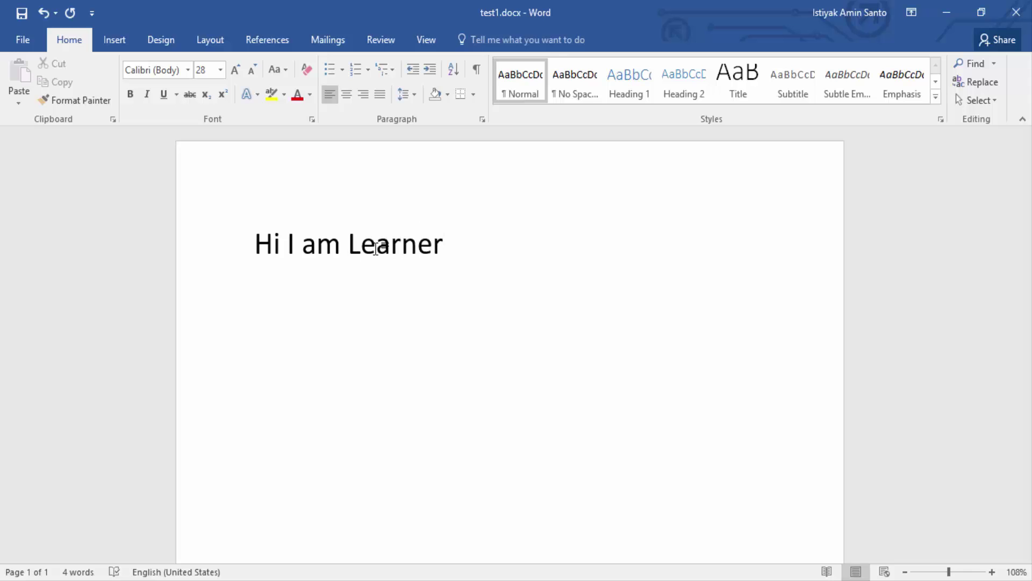
pyautogui.write('.')
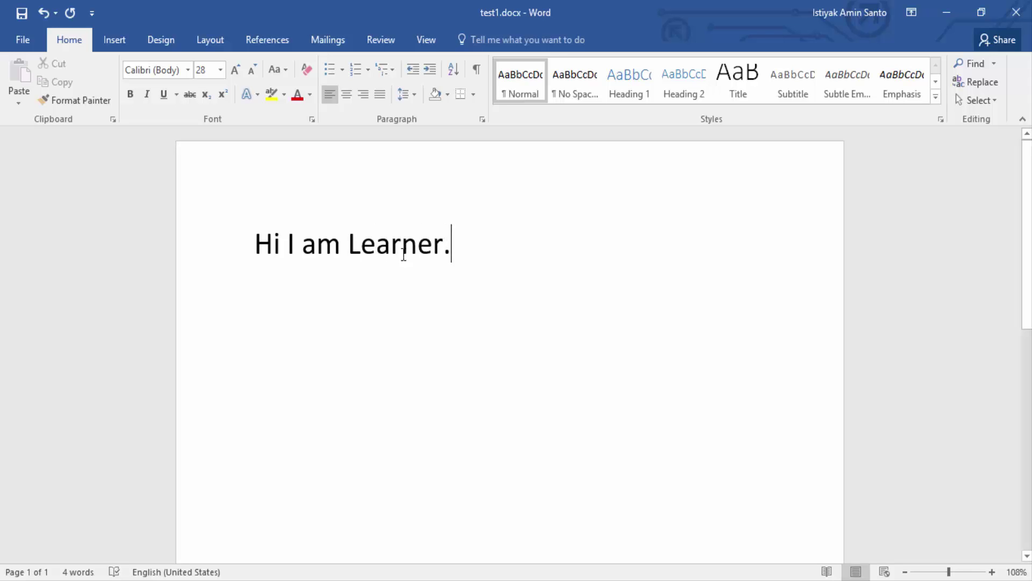
pyautogui.doubleClick(435, 258)
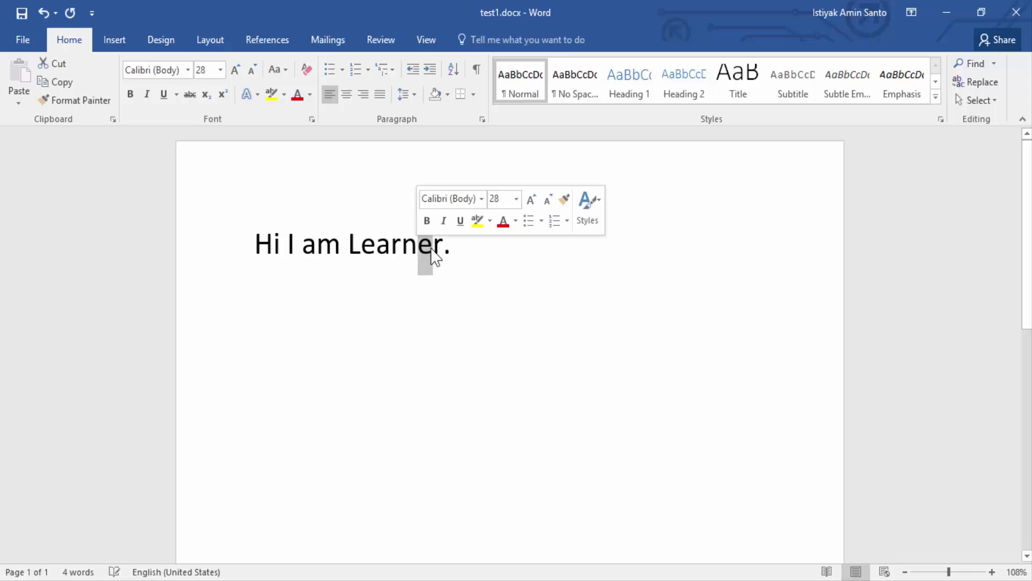
pyautogui.click(436, 247)
pyautogui.moveTo(443, 247); pyautogui.dragTo(349, 253)
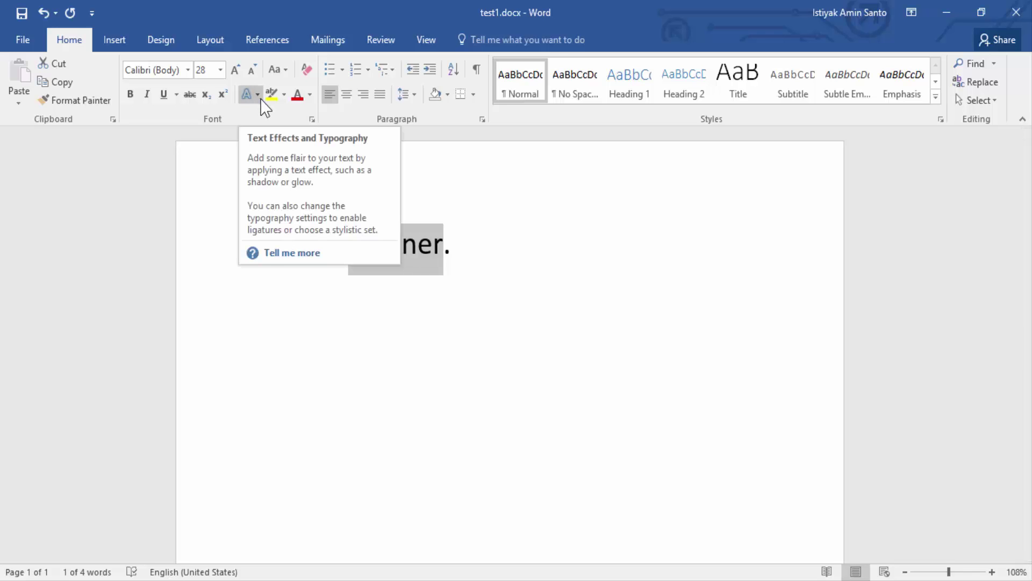
# - Grow Learner to 36 and back to 28, then apply the blue gradient reflection text effect
pyautogui.click(236, 76)
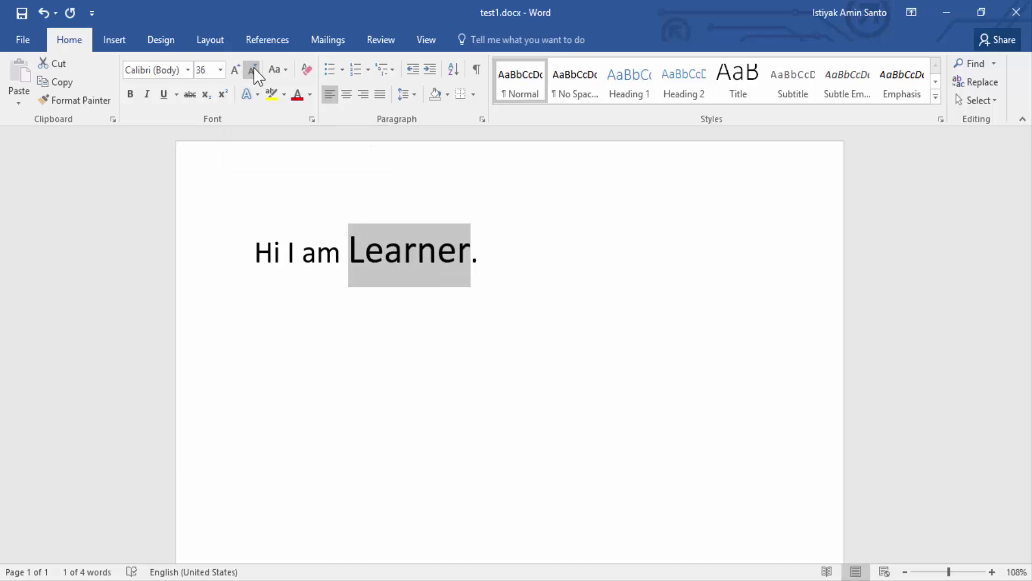
pyautogui.click(255, 69)
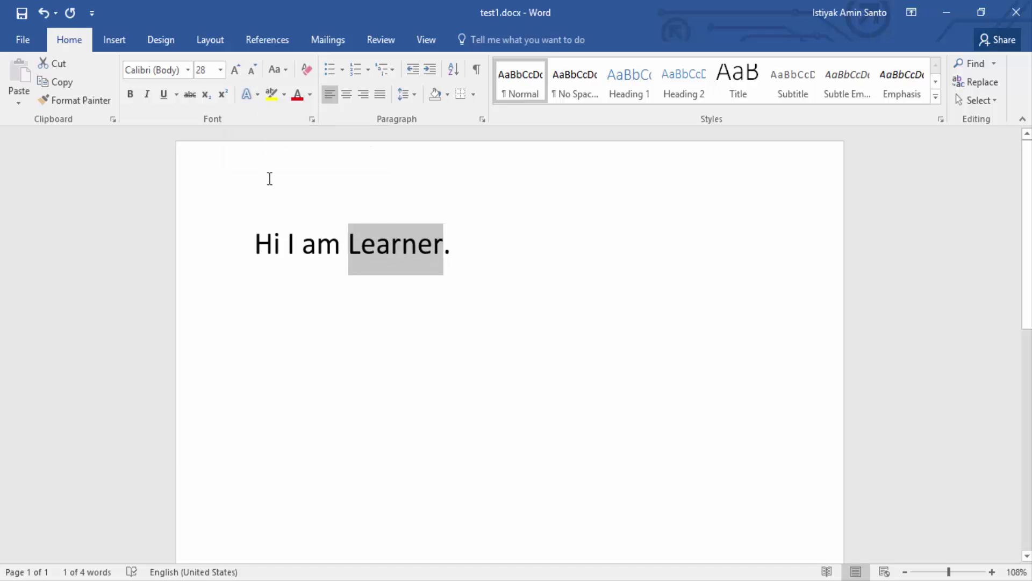
pyautogui.click(257, 95)
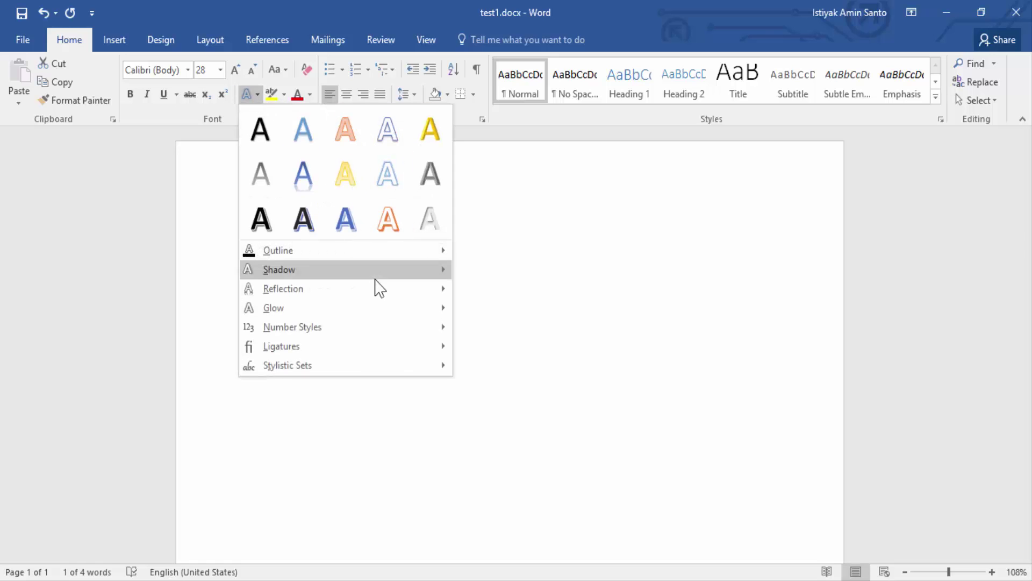
pyautogui.click(310, 188)
pyautogui.click(458, 274)
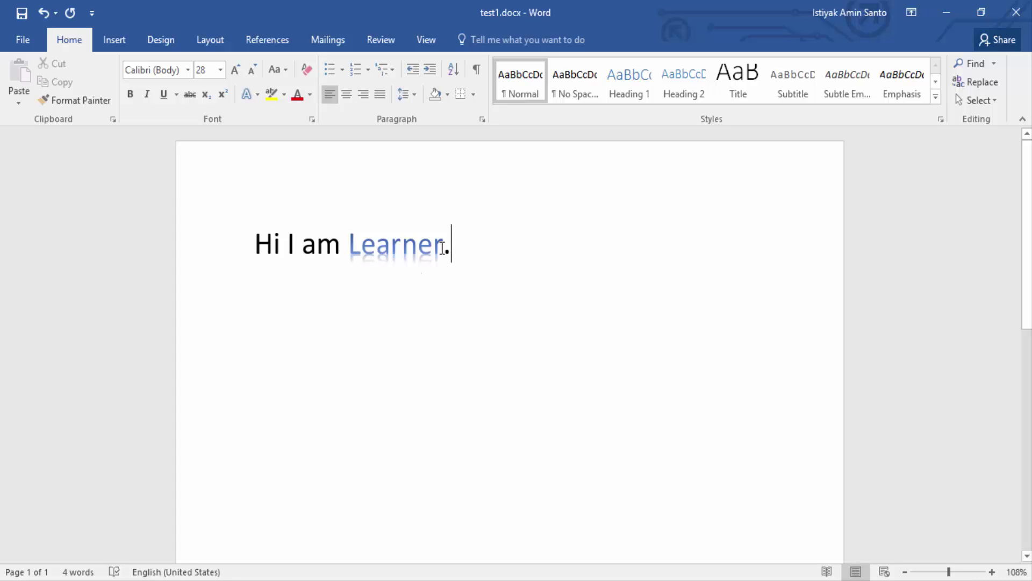
pyautogui.moveTo(450, 256); pyautogui.dragTo(350, 253)
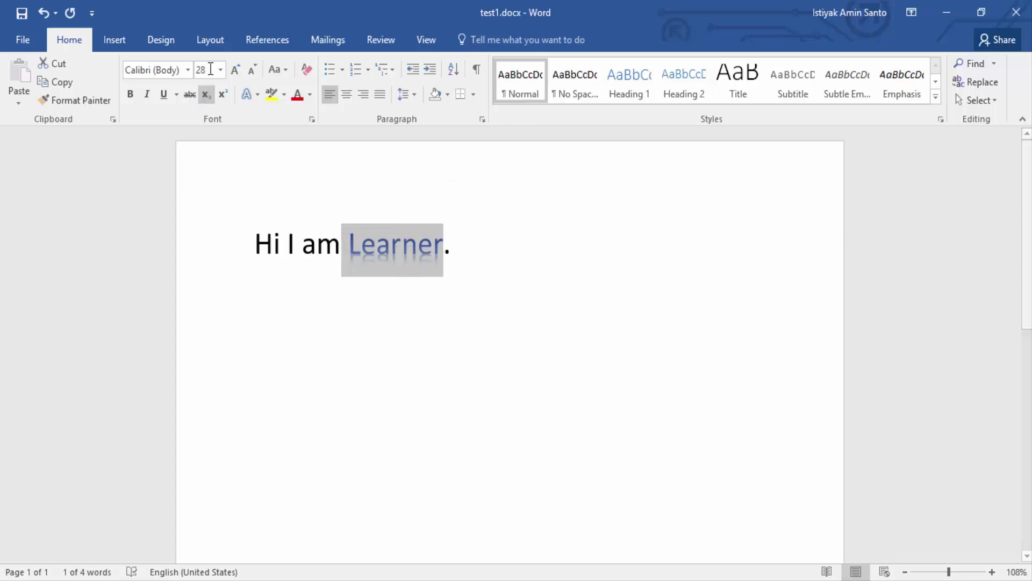
pyautogui.click(253, 95)
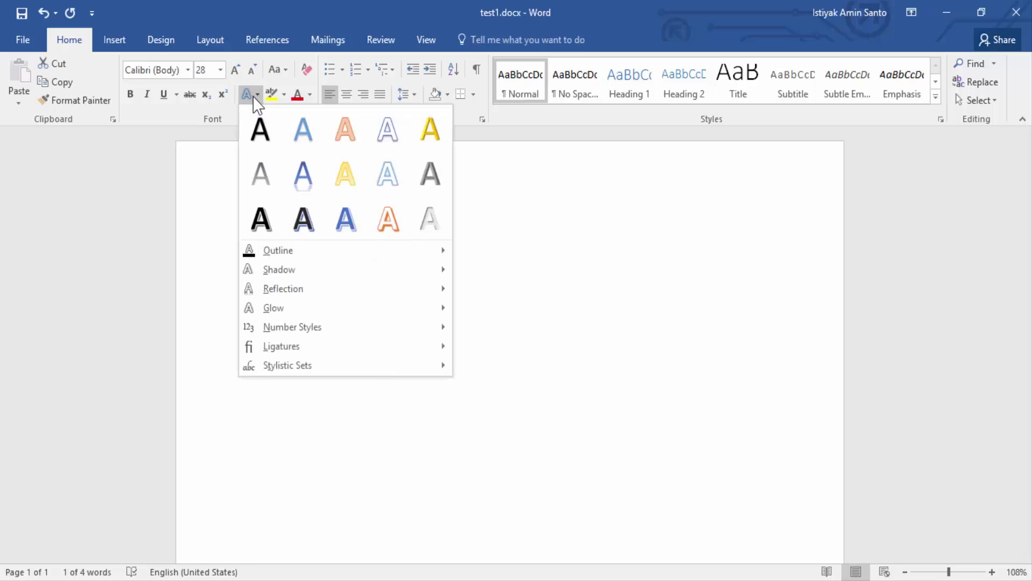
pyautogui.click(585, 192)
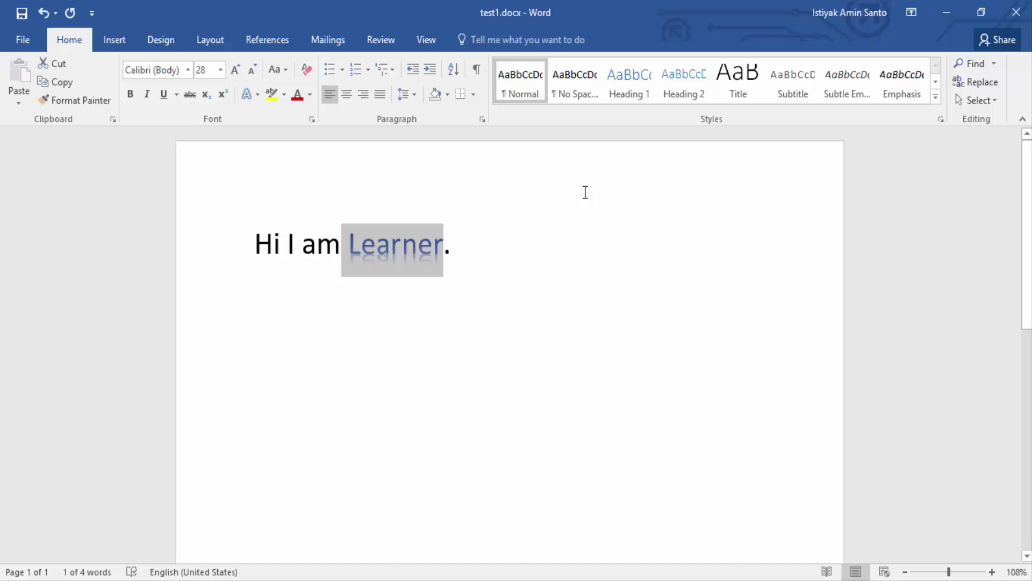
# - Undo, redo, then undo again the blue text effect, and reselect Learner
pyautogui.click(559, 205)
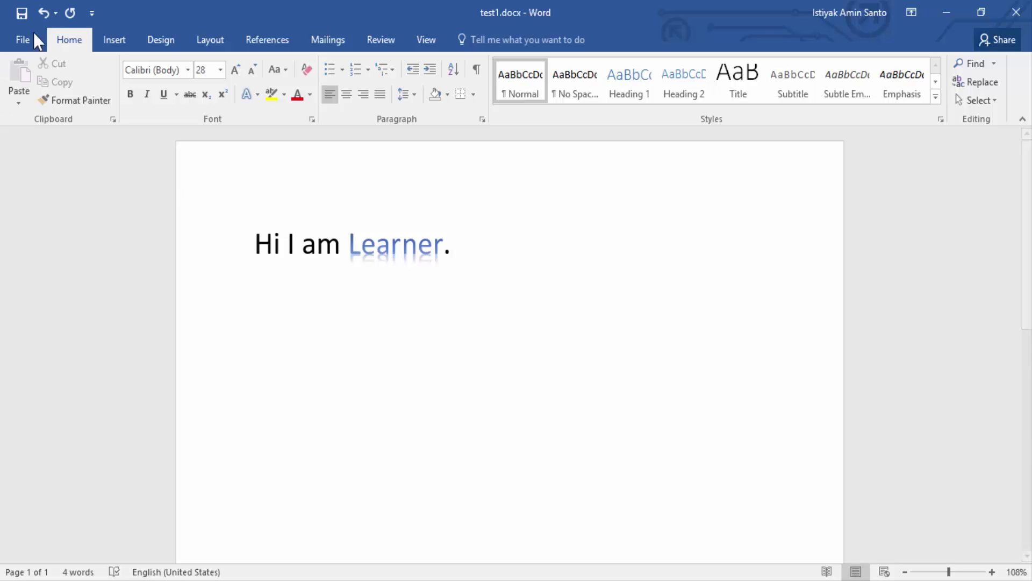
pyautogui.click(43, 13)
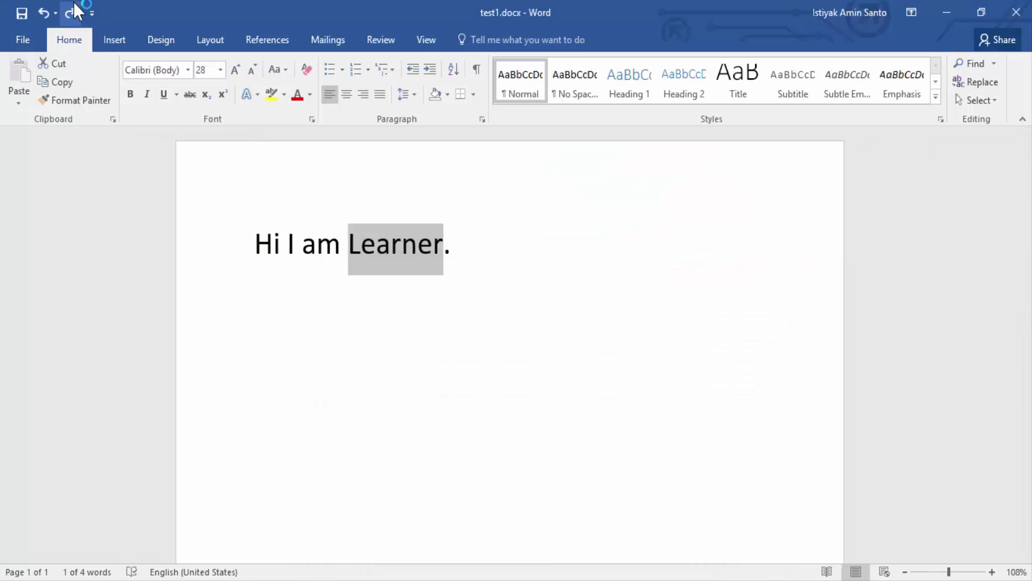
pyautogui.click(76, 15)
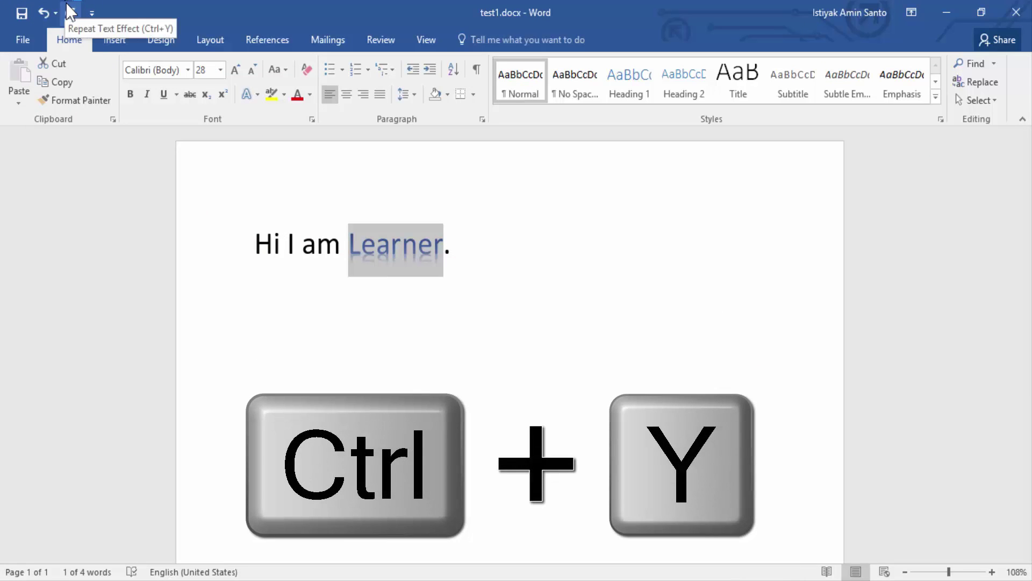
pyautogui.click(44, 12)
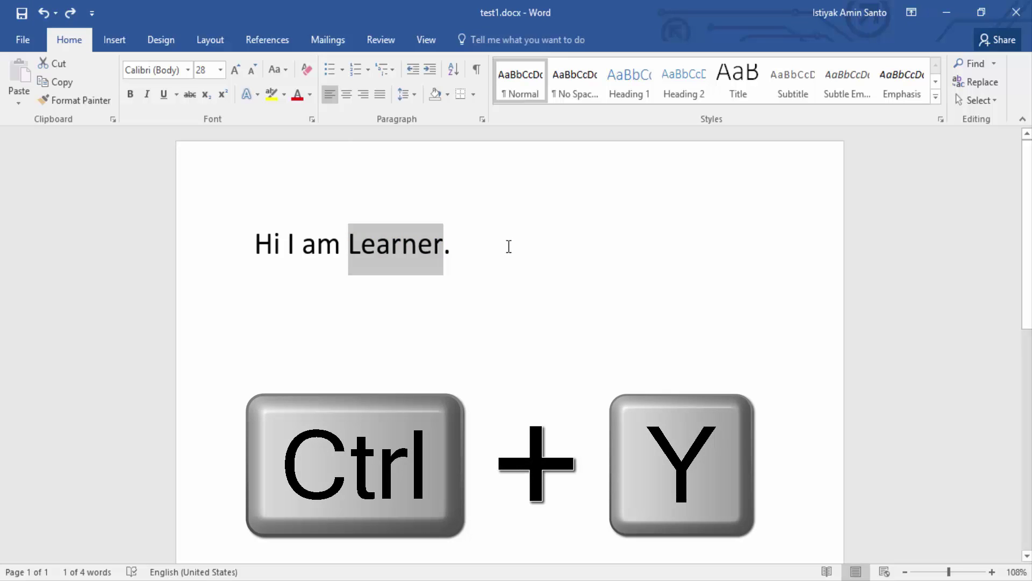
pyautogui.moveTo(444, 244); pyautogui.dragTo(350, 243)
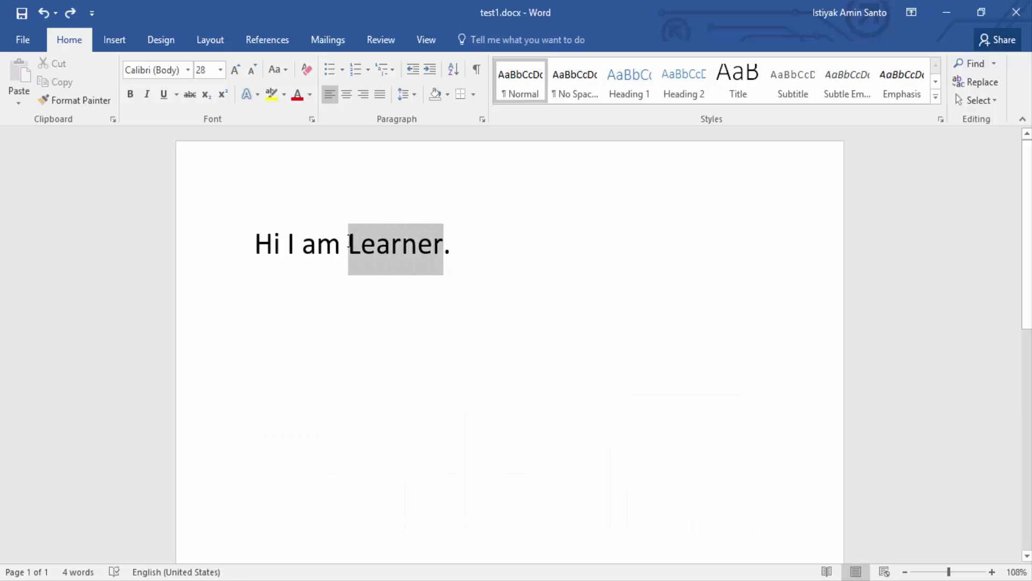
# - Try a yellow highlight on Learner, undo it, and make Learner red instead
pyautogui.click(284, 95)
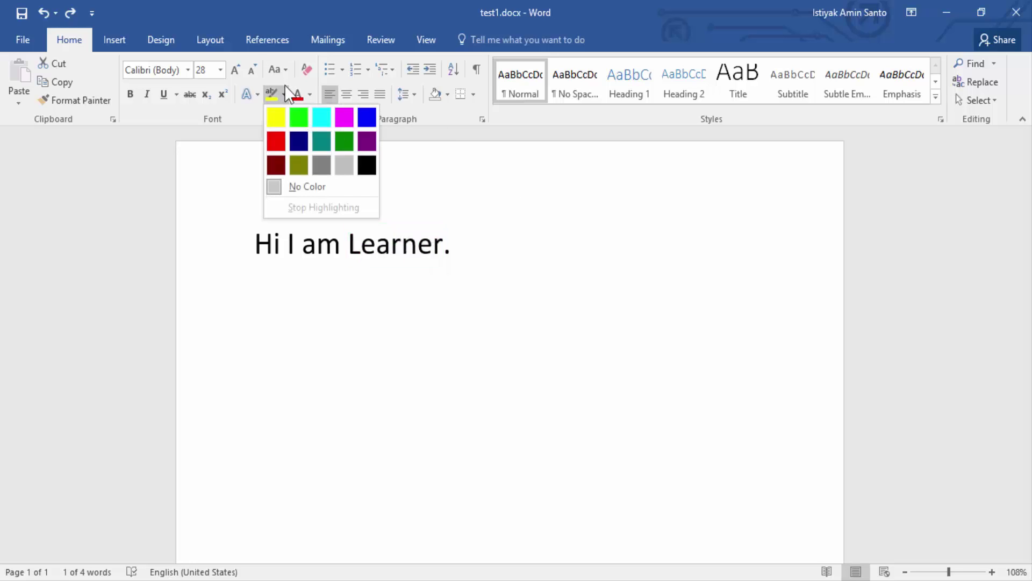
pyautogui.click(279, 93)
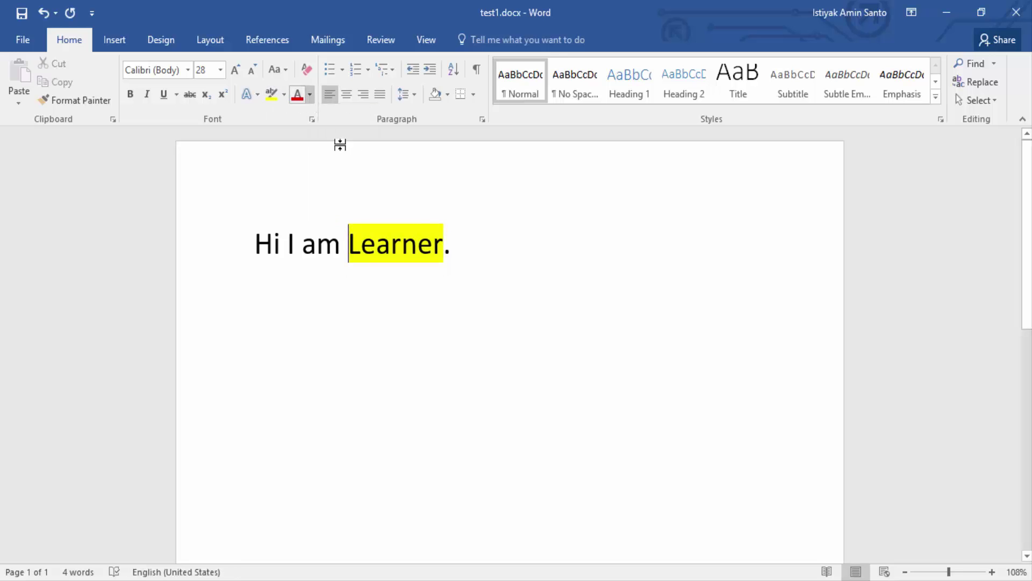
pyautogui.hotkey('ctrl', 'z')
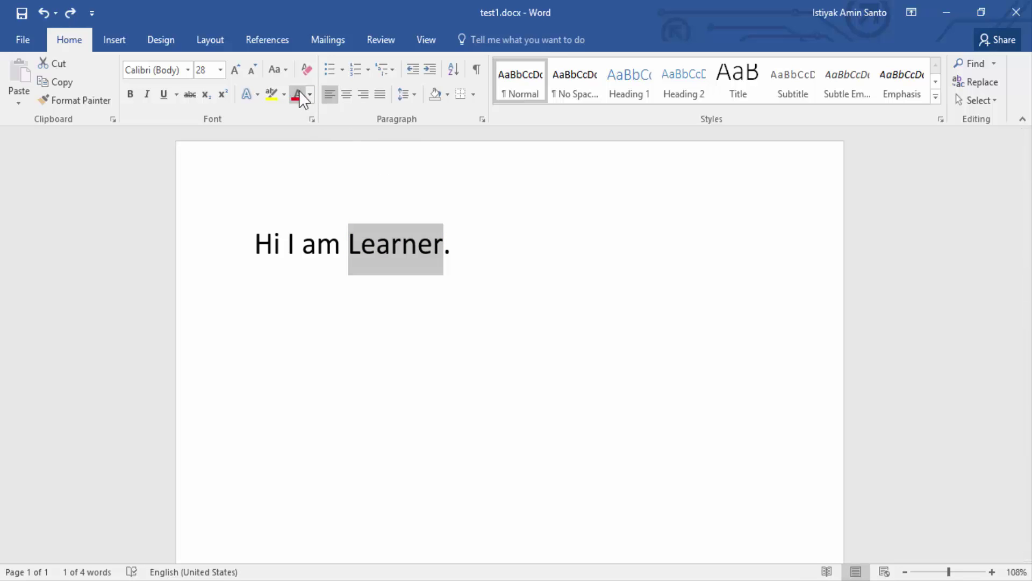
pyautogui.click(307, 97)
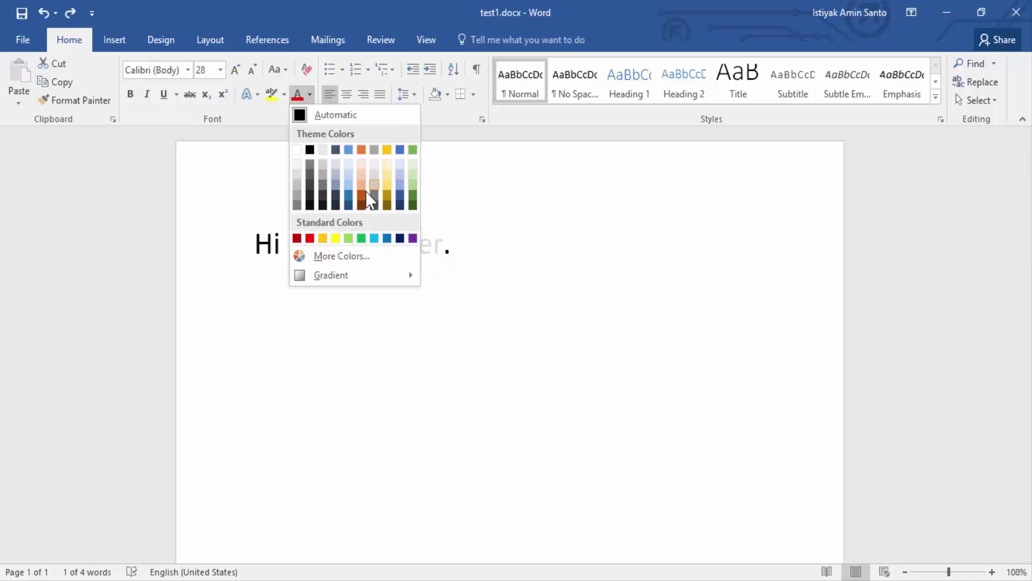
pyautogui.click(310, 238)
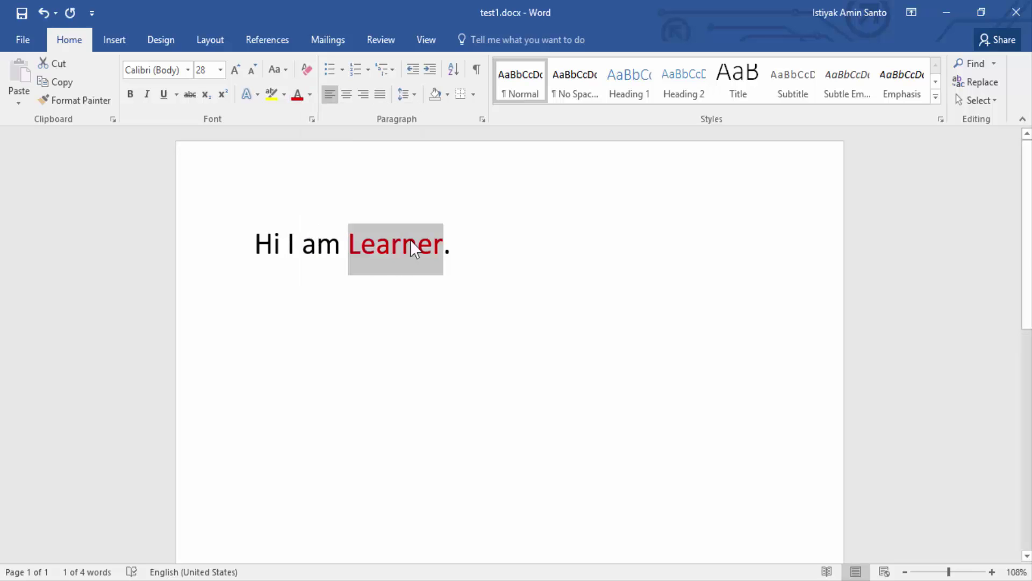
pyautogui.click(474, 267)
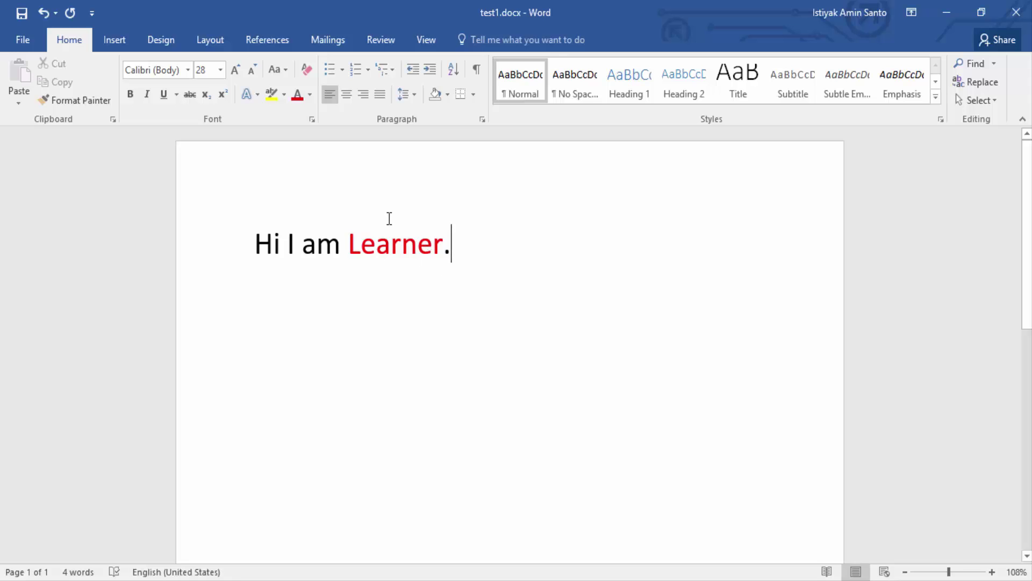
# - Colour 'am' green and 'I' blue, then select the whole sentence
pyautogui.moveTo(342, 247); pyautogui.dragTo(308, 247)
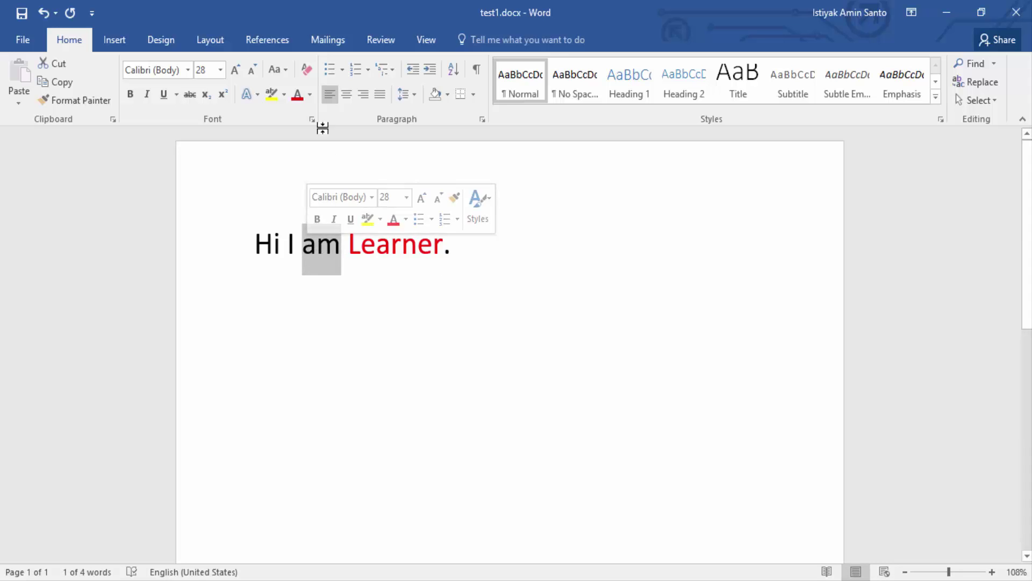
pyautogui.click(310, 97)
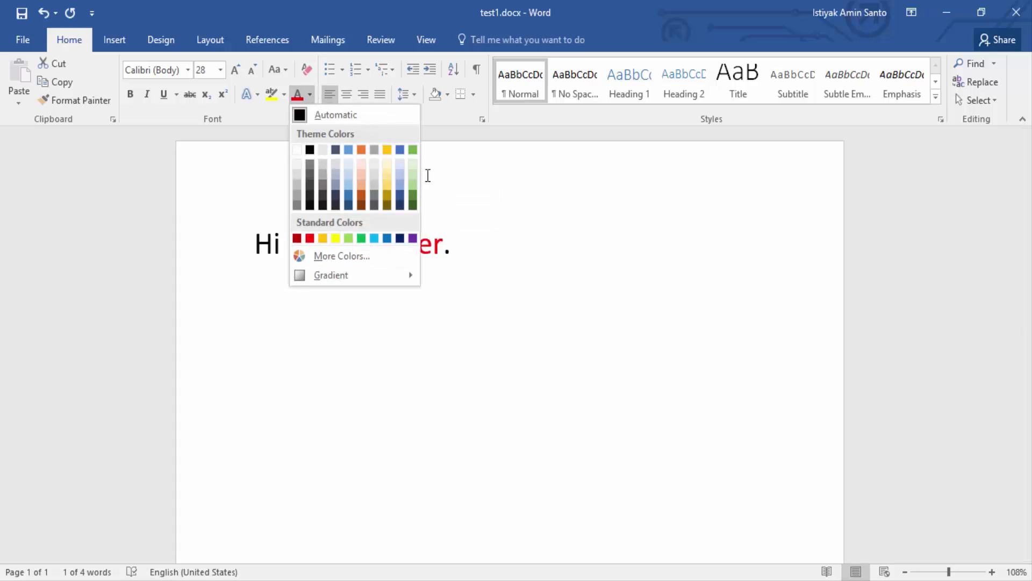
pyautogui.click(361, 239)
pyautogui.click(371, 310)
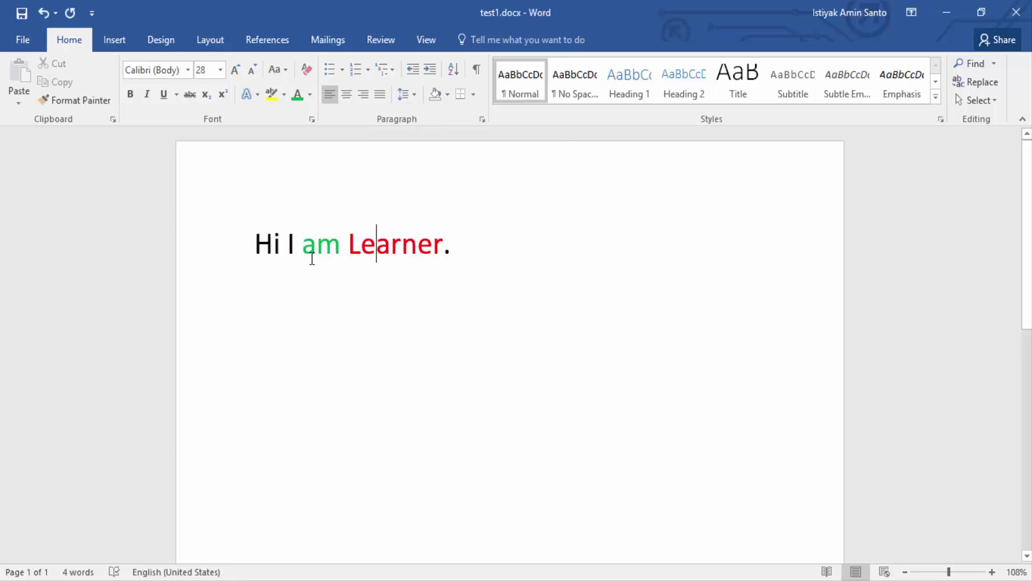
pyautogui.moveTo(296, 245); pyautogui.dragTo(289, 244)
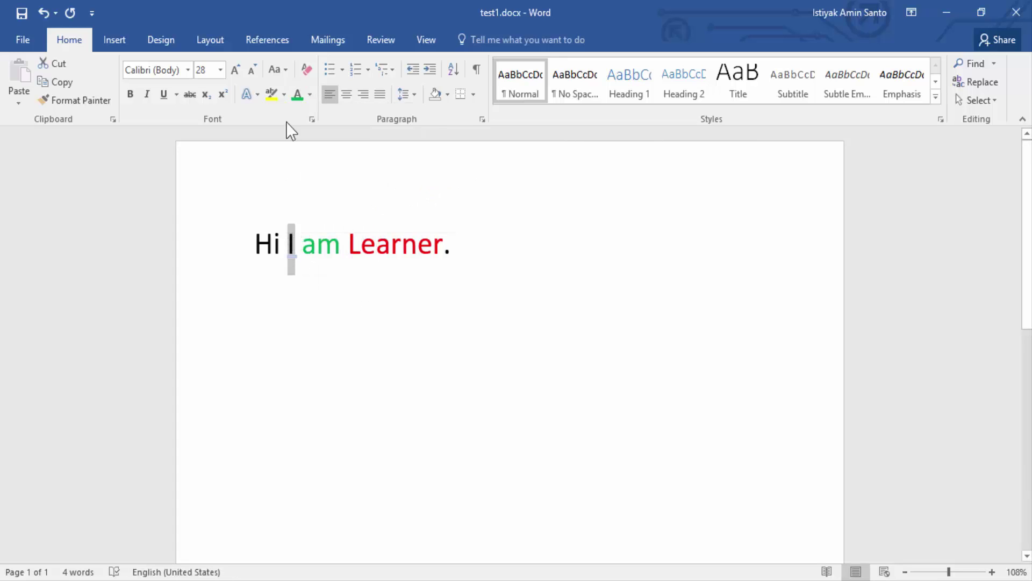
pyautogui.click(311, 95)
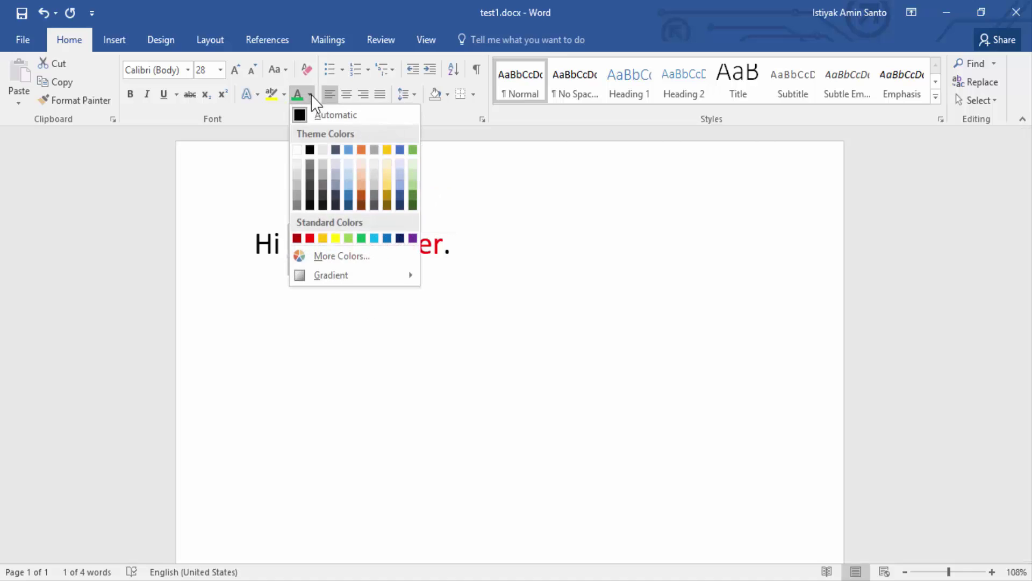
pyautogui.click(400, 150)
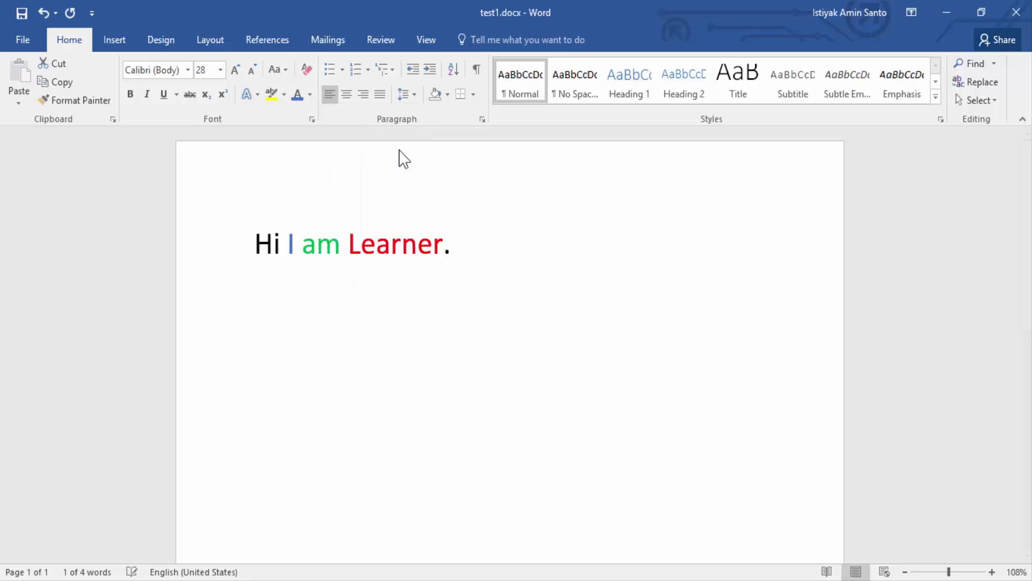
pyautogui.click(281, 245)
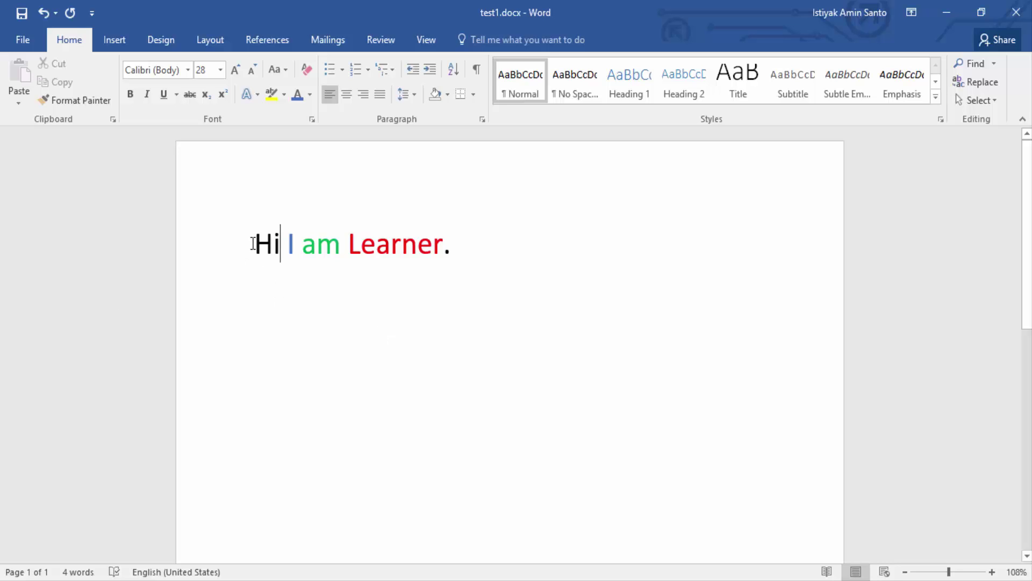
pyautogui.moveTo(250, 243); pyautogui.dragTo(469, 272)
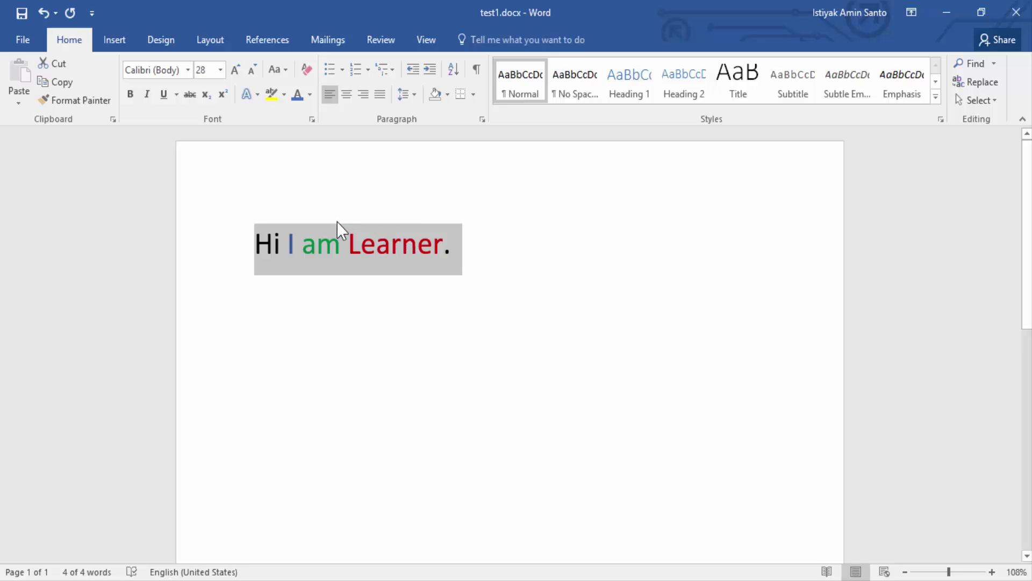
# - Highlight the line bright green, then Clear All Formatting, returning it to size 11 black
pyautogui.click(284, 95)
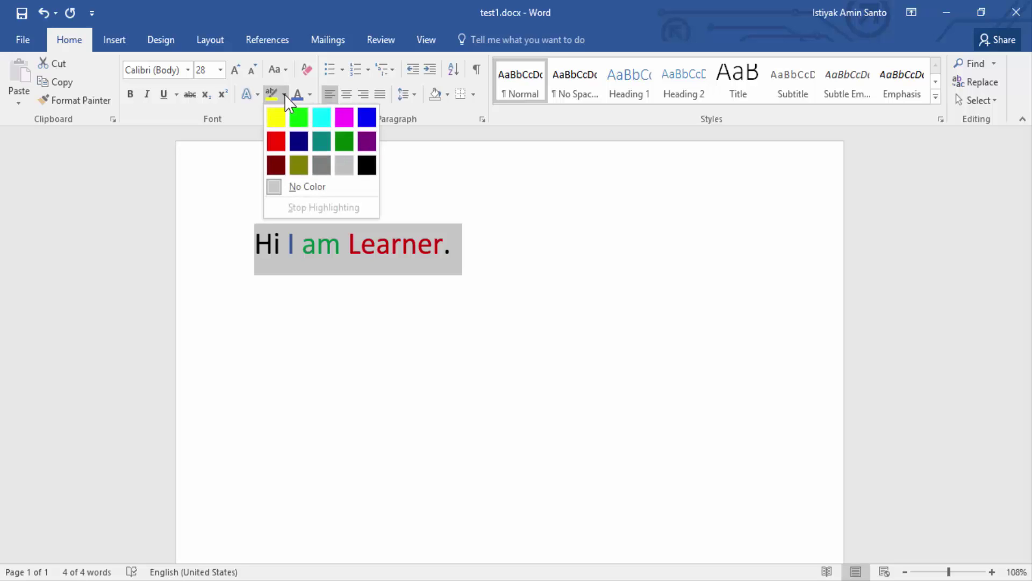
pyautogui.click(298, 117)
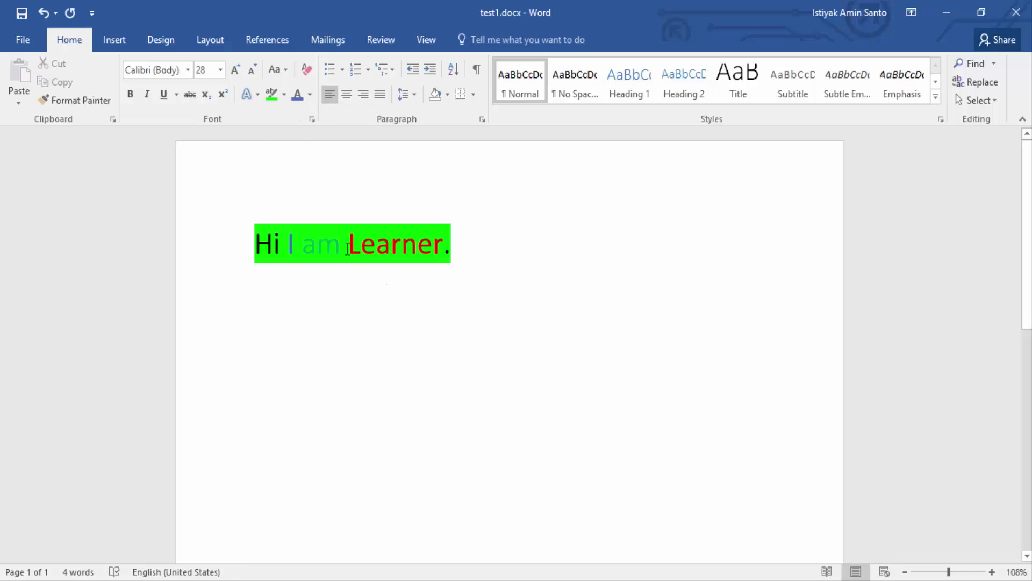
pyautogui.press('Left')
pyautogui.press('Left')
pyautogui.press('Left')
pyautogui.click(305, 72)
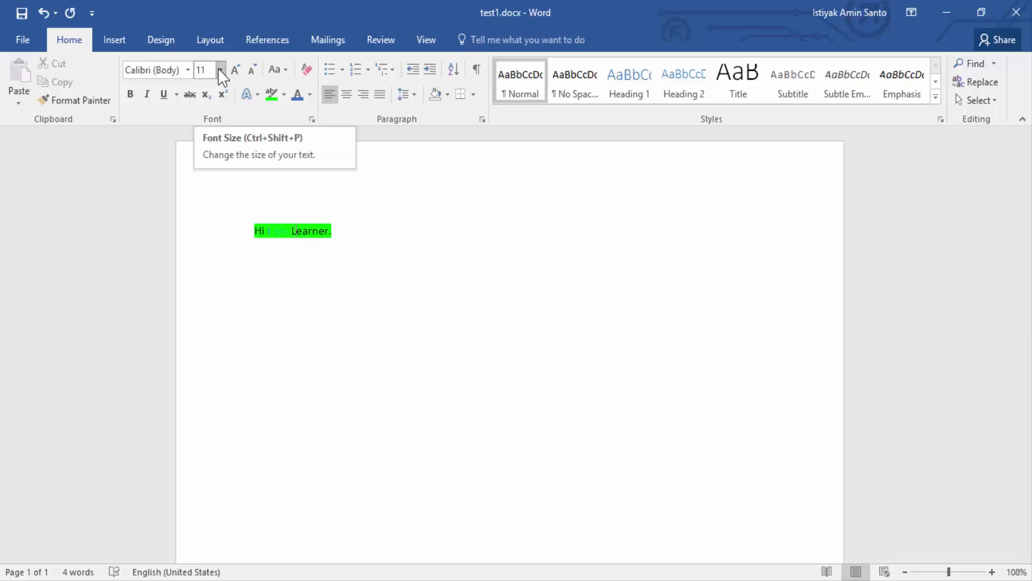
pyautogui.hotkey('ctrl', 'z')
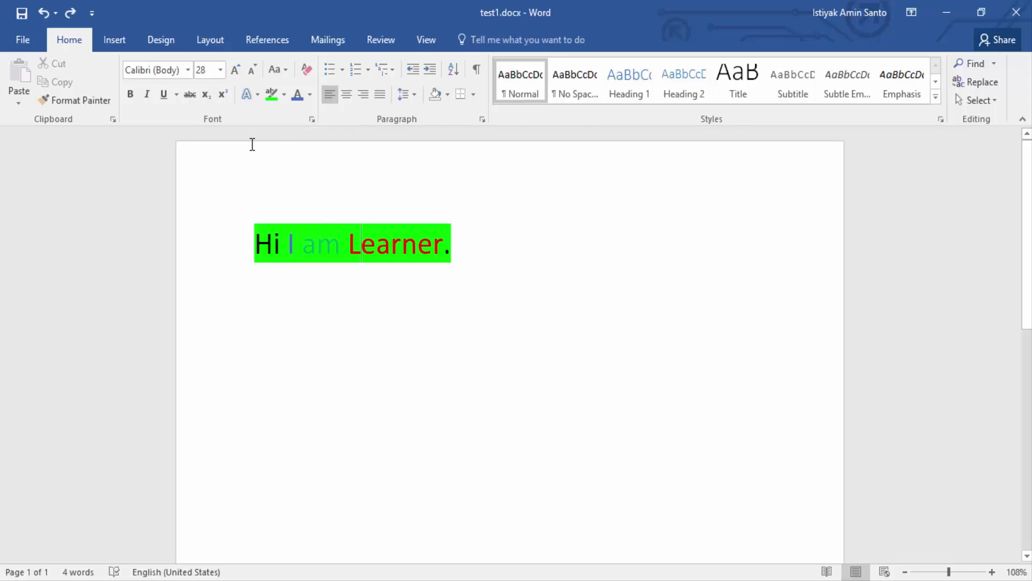
pyautogui.click(309, 75)
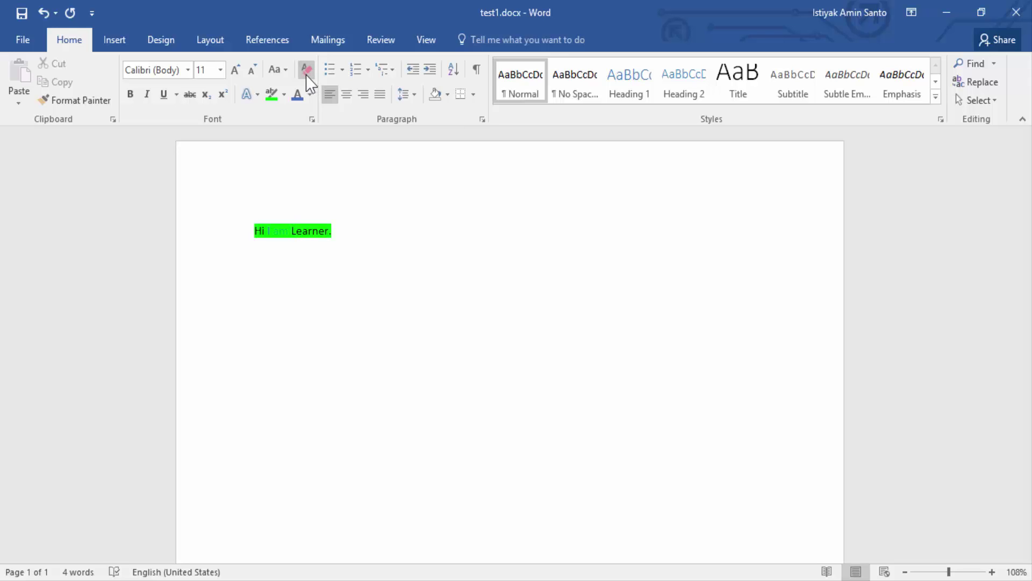
pyautogui.click(279, 69)
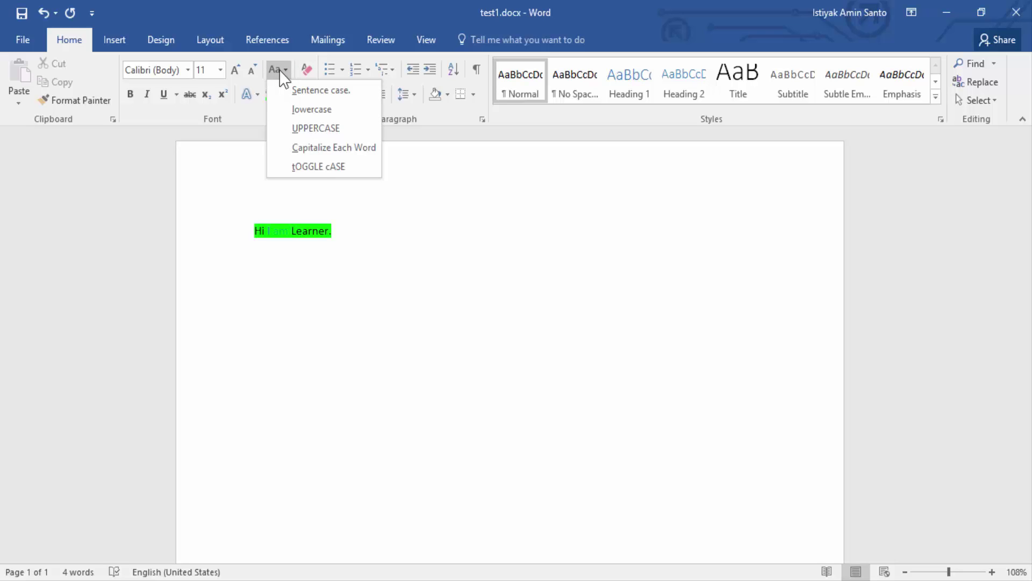
pyautogui.click(279, 69)
# - Replace the line with 'Hi I am learner.', enlarged to size 36 with Ctrl+Shift+>
pyautogui.moveTo(345, 230); pyautogui.dragTo(243, 231)
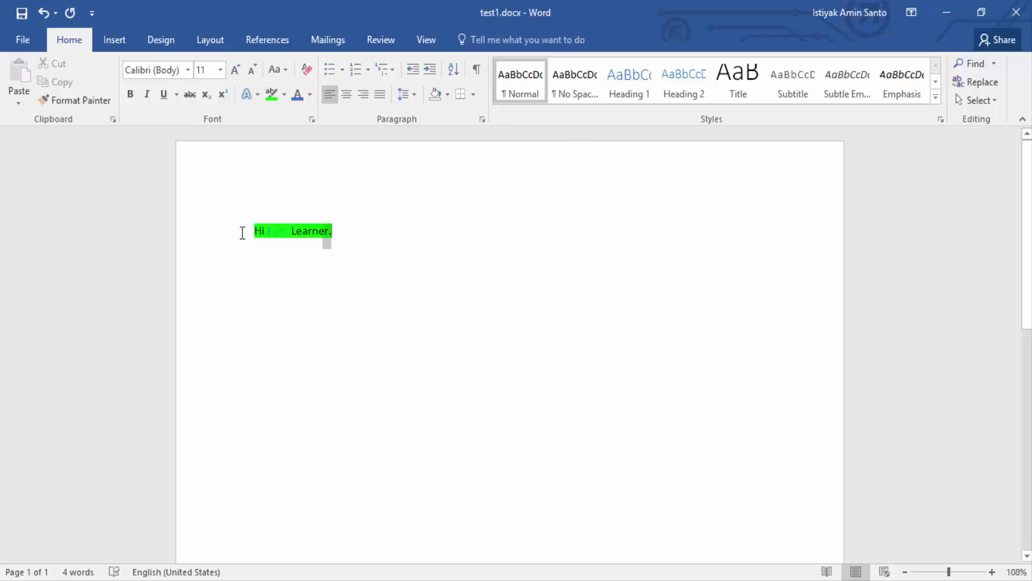
pyautogui.press('Delete')
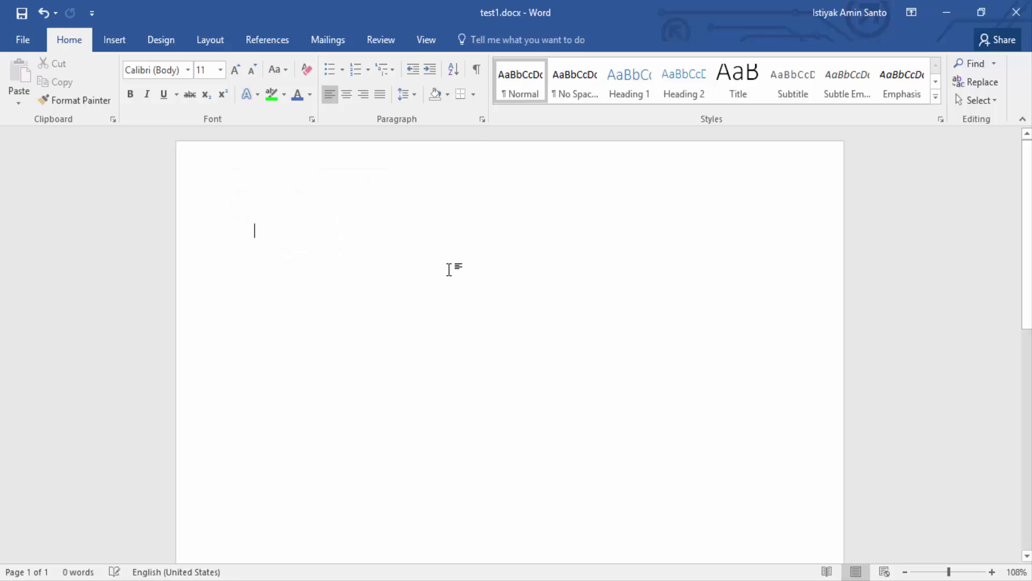
pyautogui.write('Hi I ')
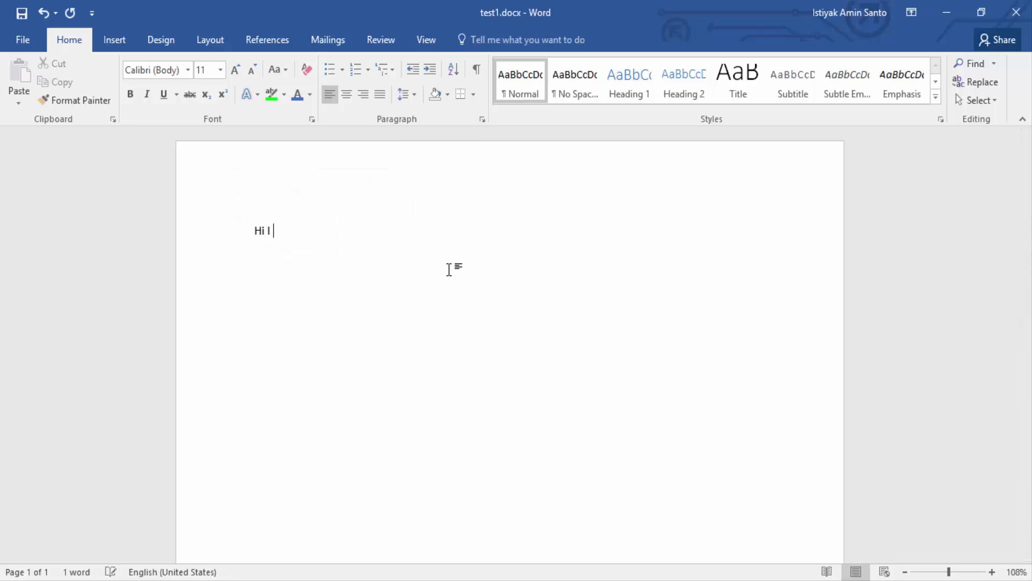
pyautogui.write('am learner')
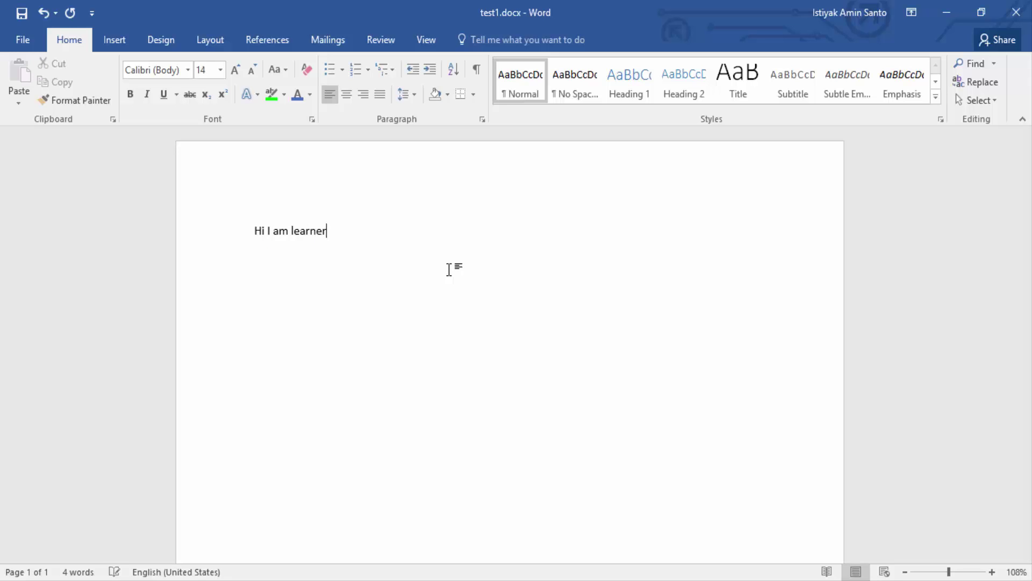
pyautogui.hotkey('ctrl', 'a')
pyautogui.hotkey('ctrl', 'shift', '.')
pyautogui.hotkey('ctrl', 'shift', '.')
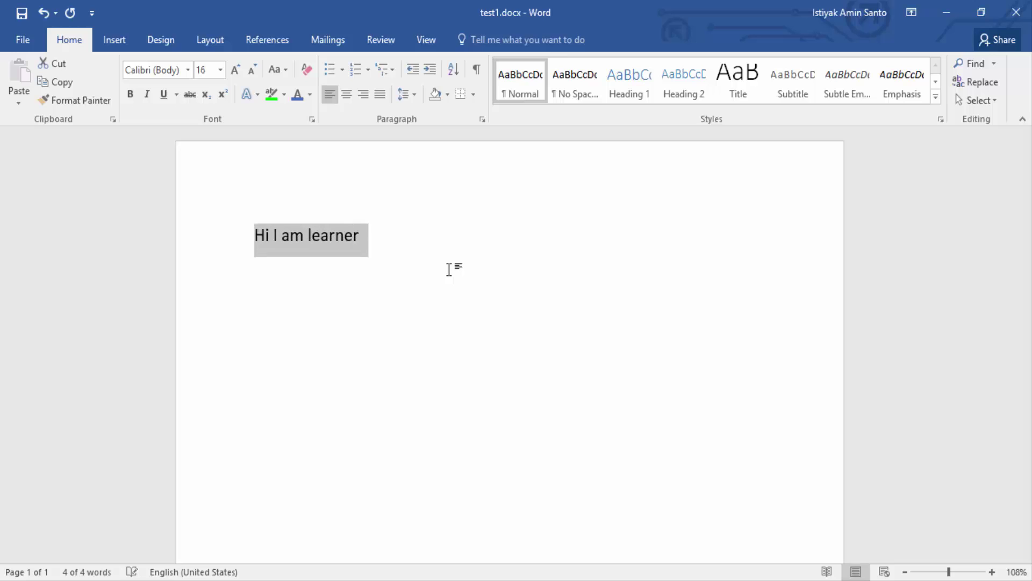
pyautogui.hotkey('ctrl', 'shift', '.')
pyautogui.hotkey('ctrl', 'shift', '.')
pyautogui.hotkey('ctrl', 'shift', '.')
pyautogui.hotkey('ctrl', 'shift', '.')
pyautogui.click(483, 451)
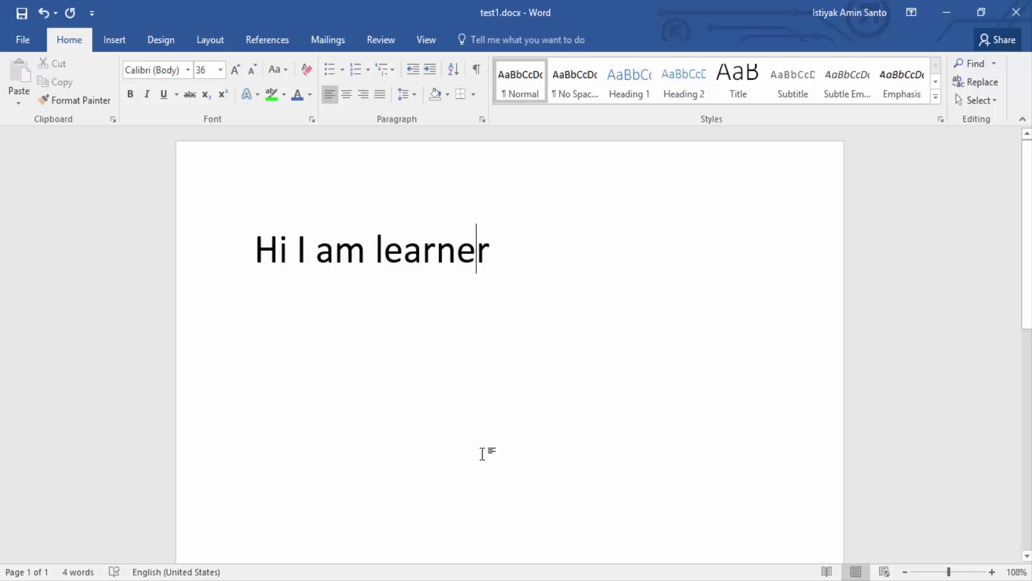
pyautogui.click(492, 261)
pyautogui.write('.')
# - Select the whole line 'Hi I am learner.', then place the cursor in the word am
pyautogui.click(265, 255)
pyautogui.doubleClick(263, 253)
pyautogui.click(264, 253)
pyautogui.click(279, 249)
pyautogui.moveTo(289, 249)
pyautogui.mouseDown()
pyautogui.moveTo(504, 277)
pyautogui.moveTo(258, 256)
pyautogui.mouseUp()
pyautogui.click(423, 353)
pyautogui.click(339, 343)
# - Make 'am' UPPERCASE, then turn the whole line 'Hi I AM learner.' UPPERCASE
pyautogui.click(286, 70)
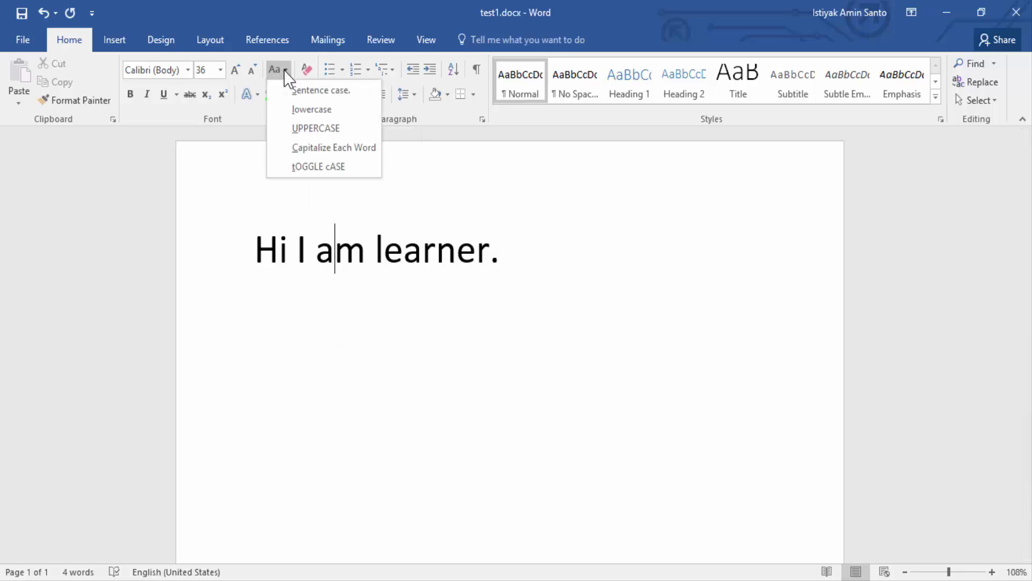
pyautogui.click(318, 130)
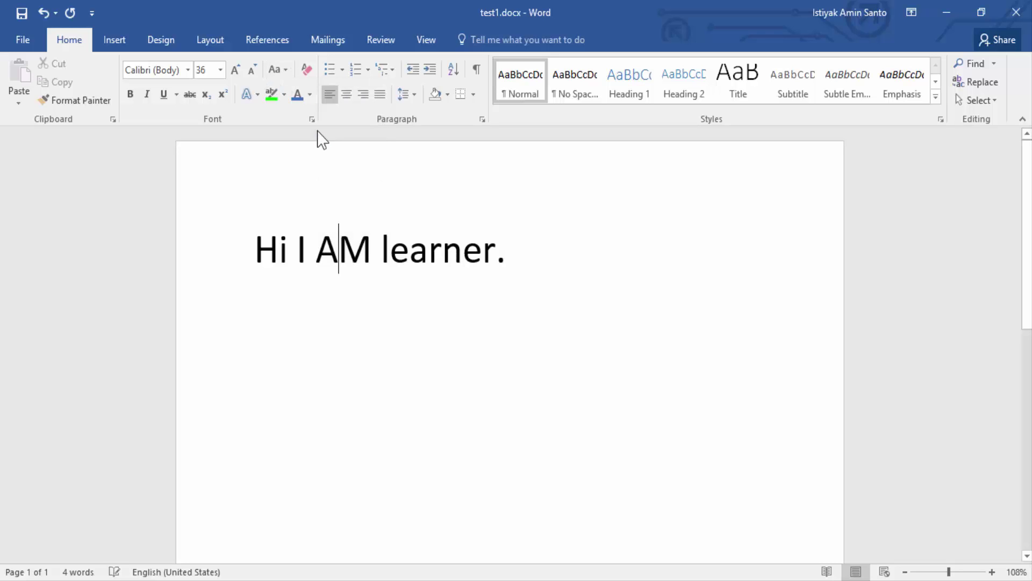
pyautogui.moveTo(547, 267); pyautogui.dragTo(247, 257)
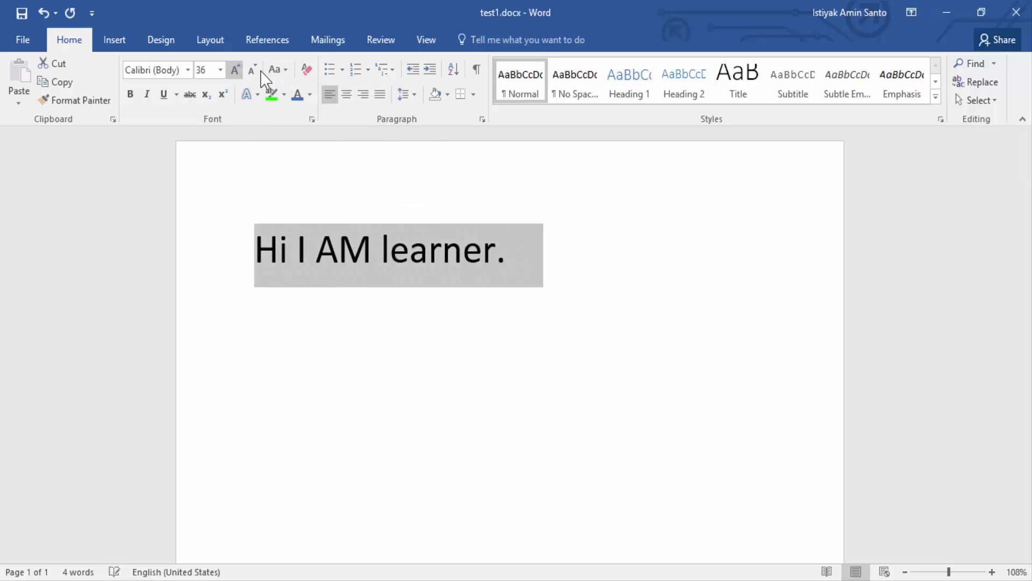
pyautogui.click(277, 77)
pyautogui.click(307, 131)
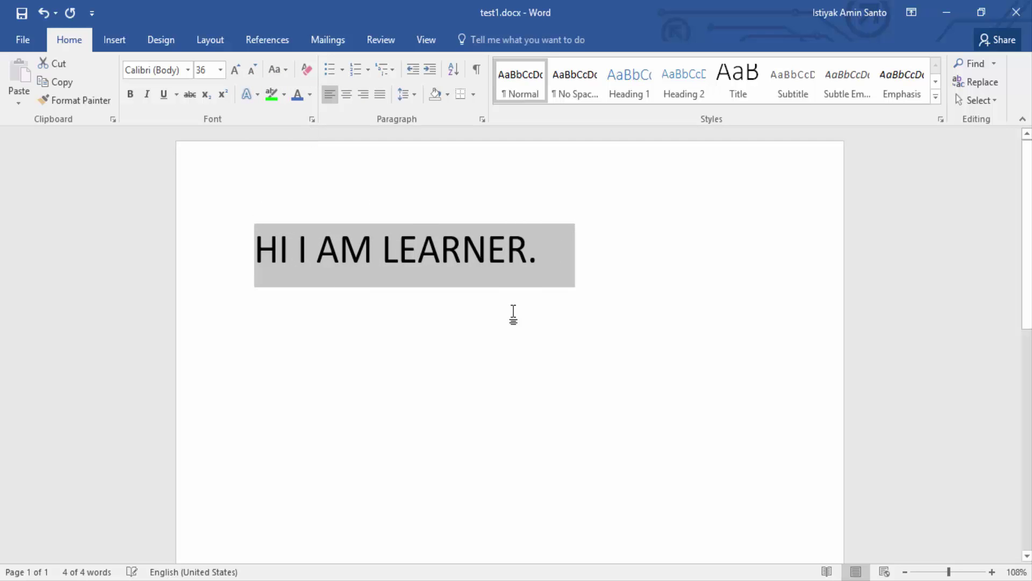
# - Change the line to lowercase, then to Capitalize Each Word as 'Hi I Am Learner.'
pyautogui.click(279, 70)
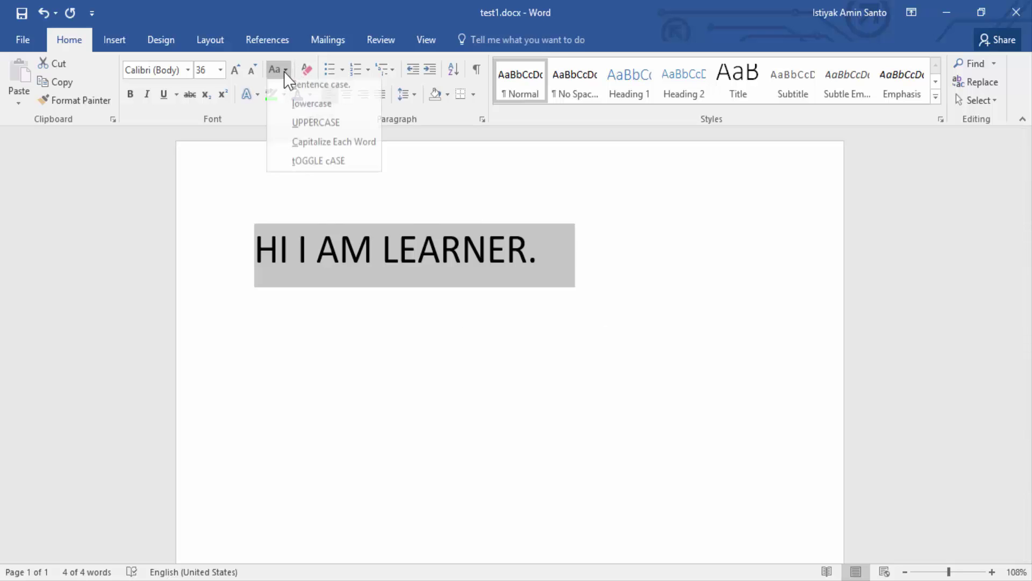
pyautogui.click(295, 112)
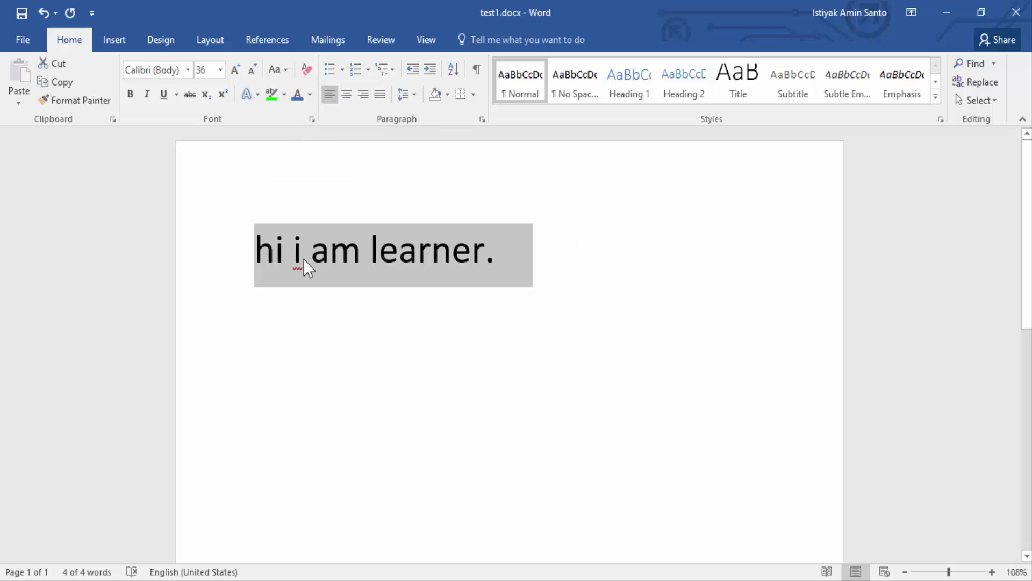
pyautogui.click(286, 72)
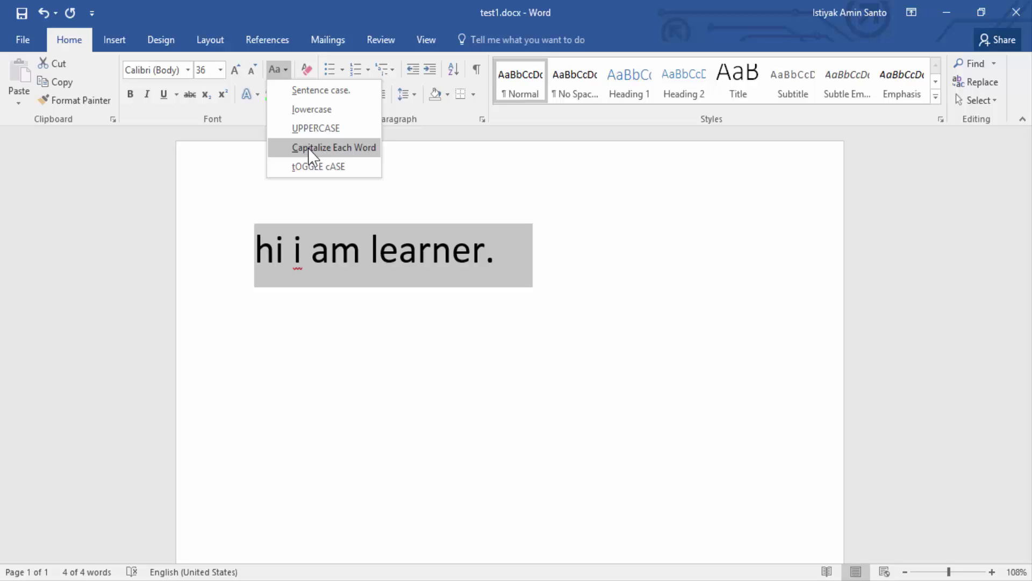
pyautogui.click(308, 148)
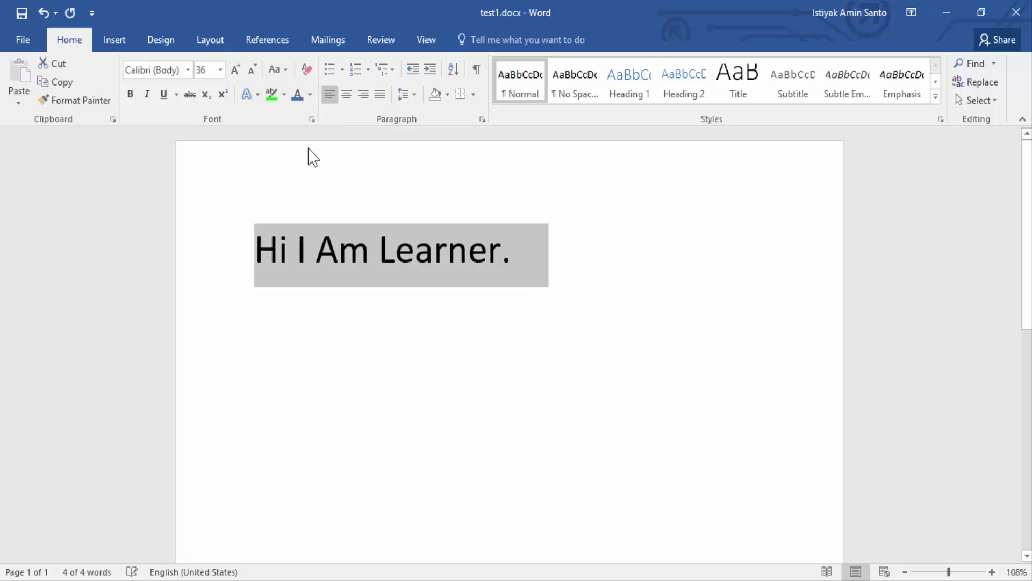